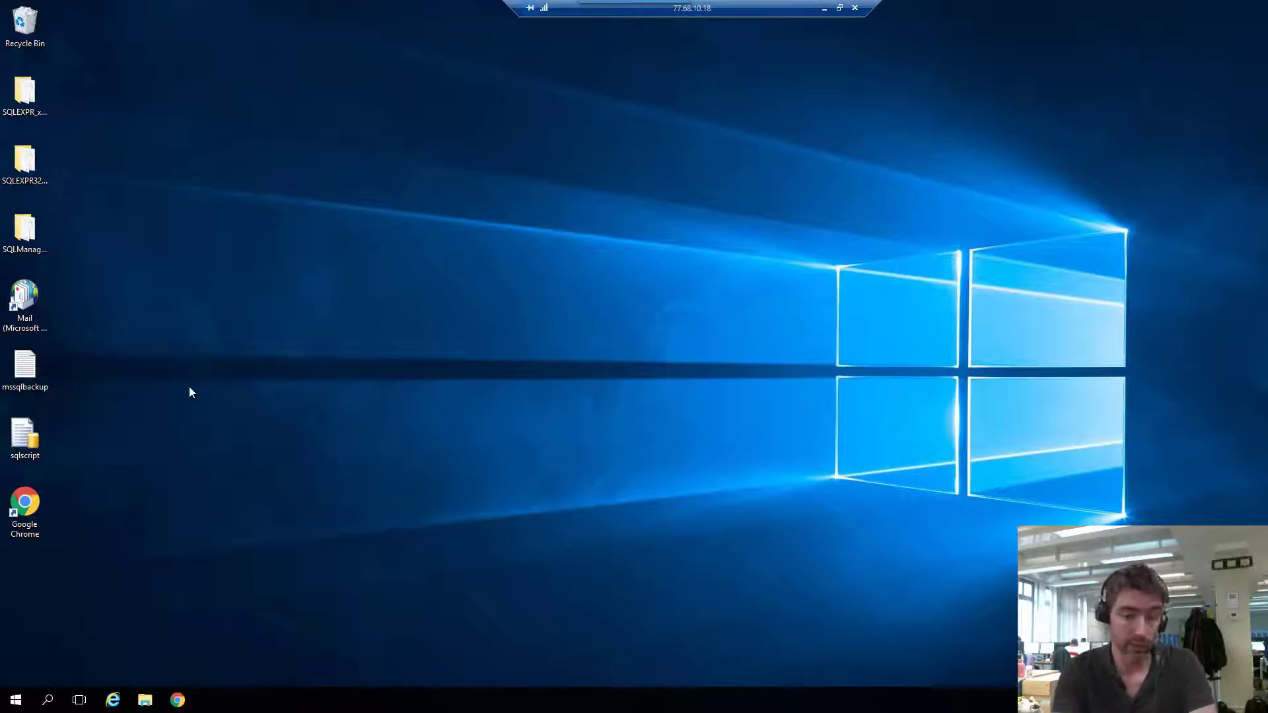
Launch Google Chrome from its desktop icon.
double_click(25, 504)
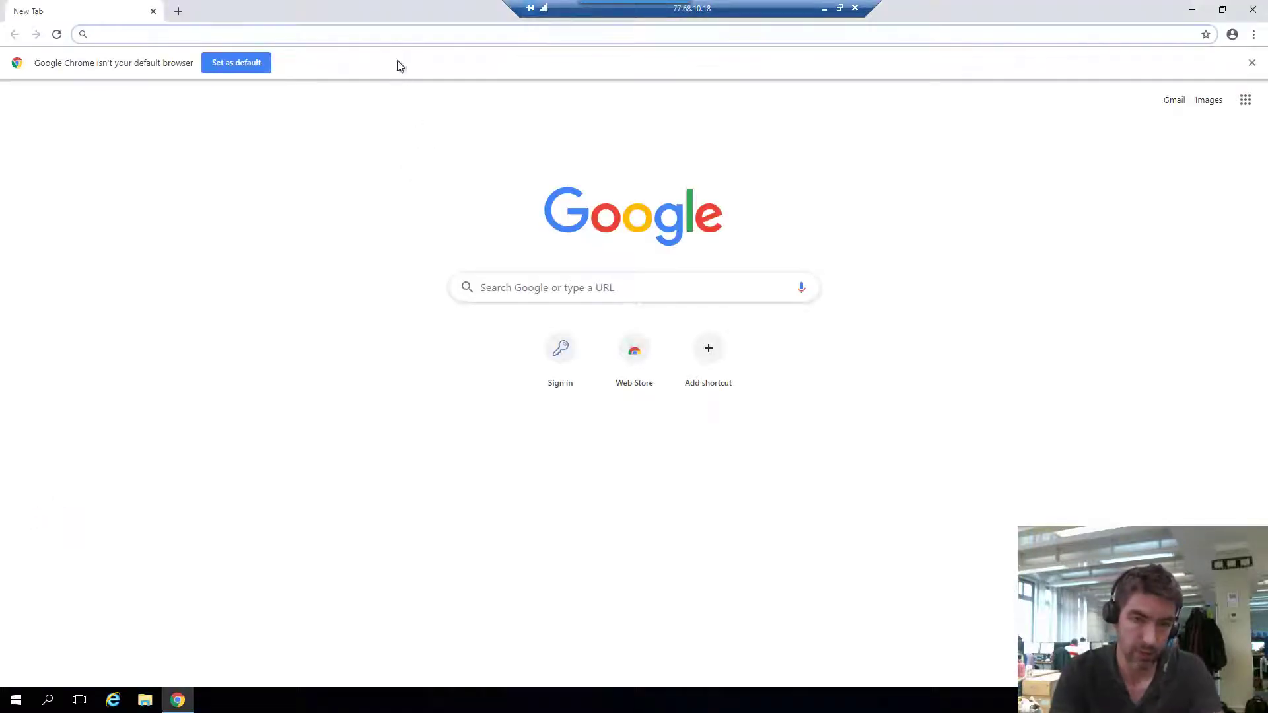
Sign in to the backup console with the saved login and account password, declining to save it.
click(563, 351)
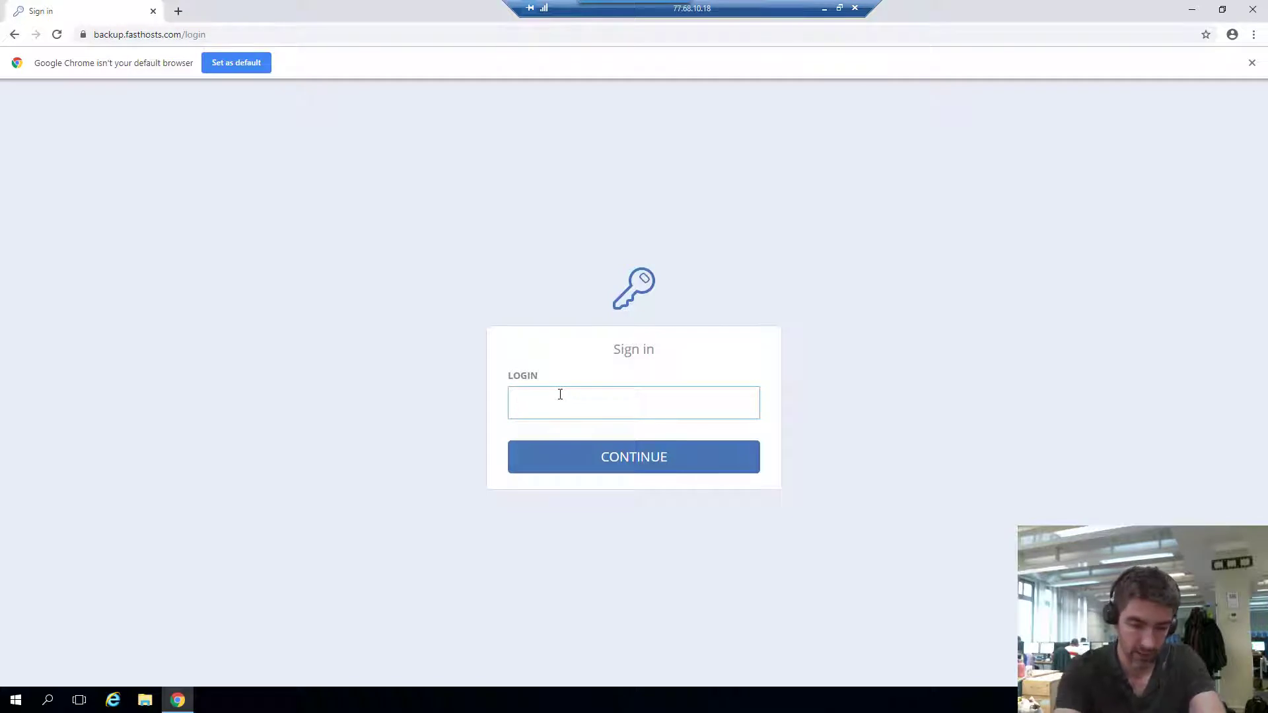
text(fcbi8zr6k)
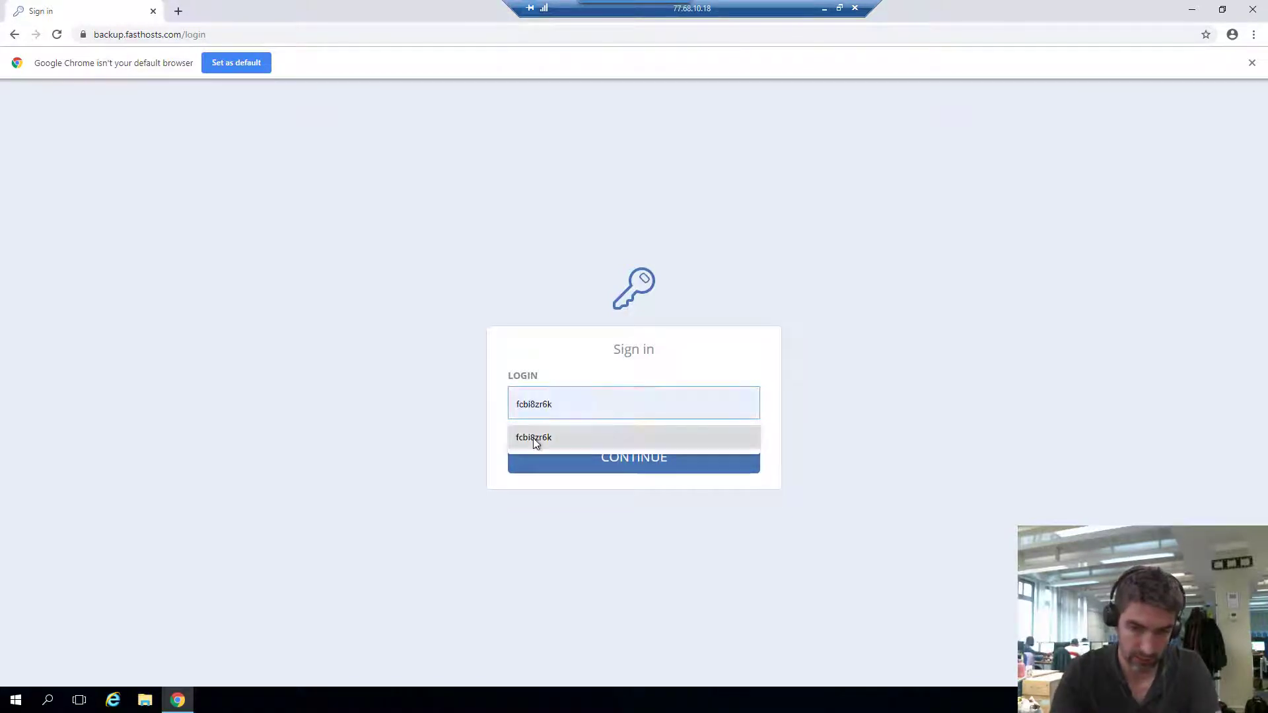
click(534, 438)
click(594, 462)
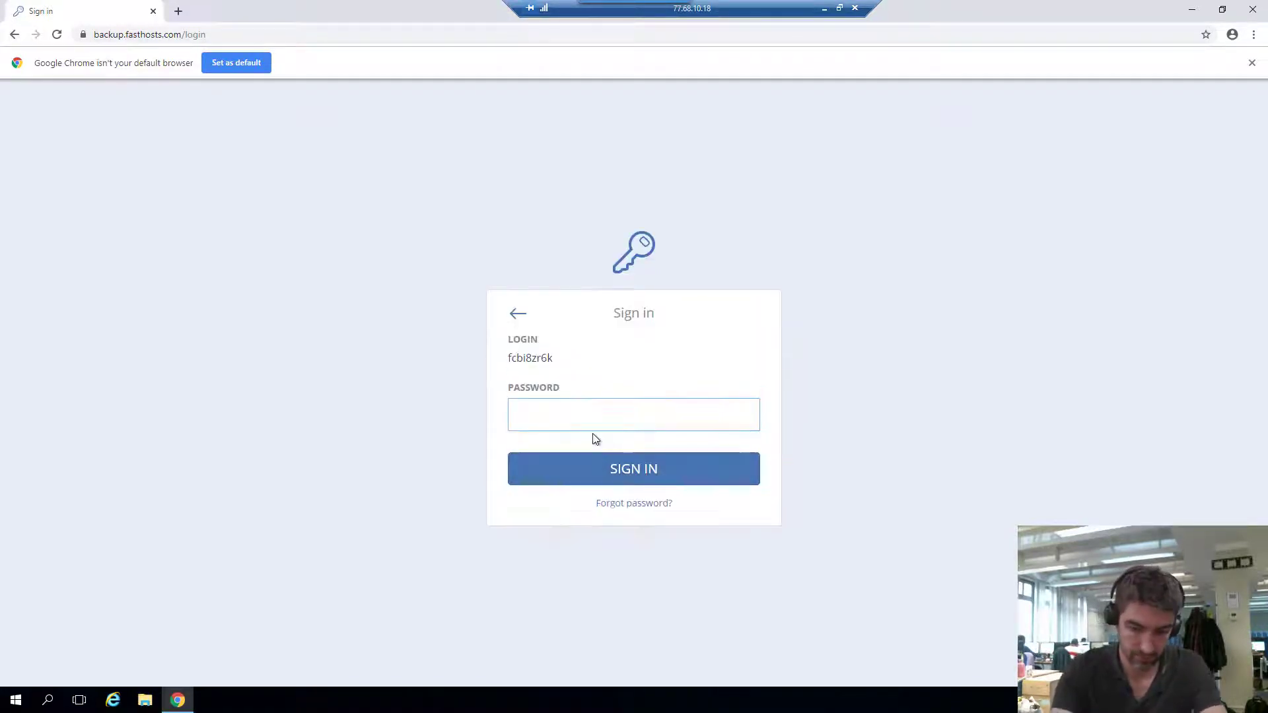
text(•••••••••••)
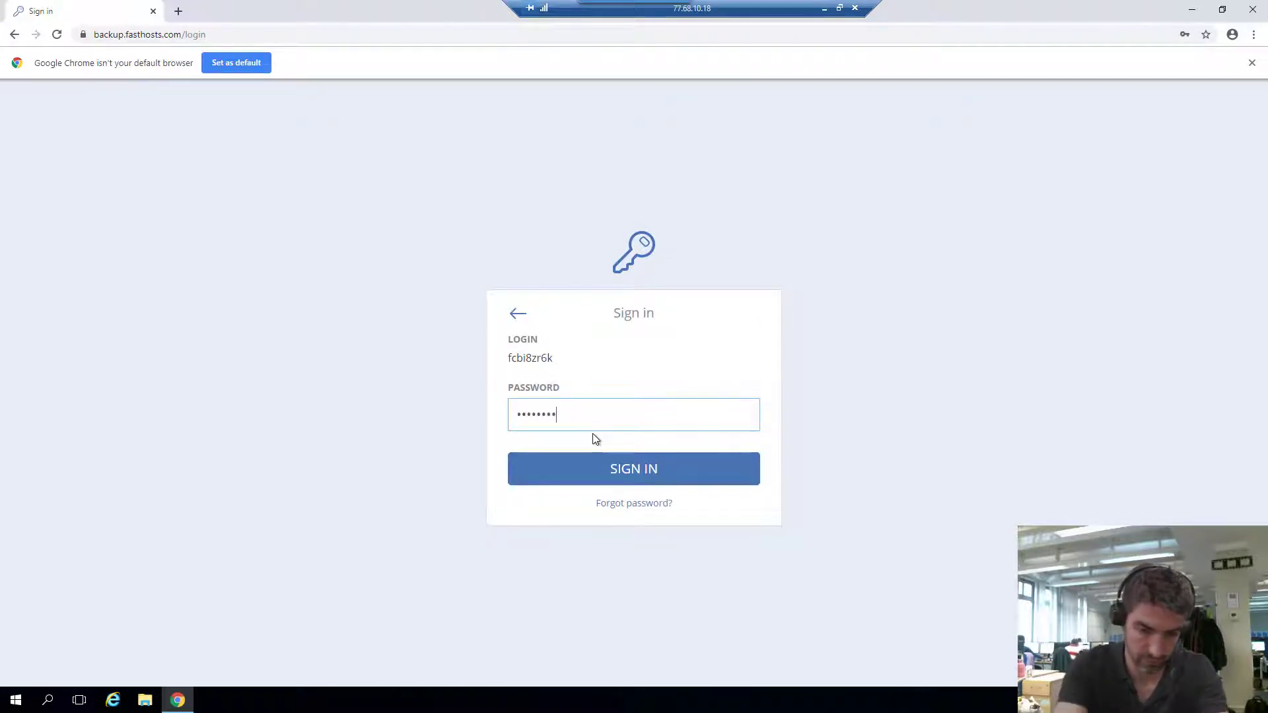
key(Return)
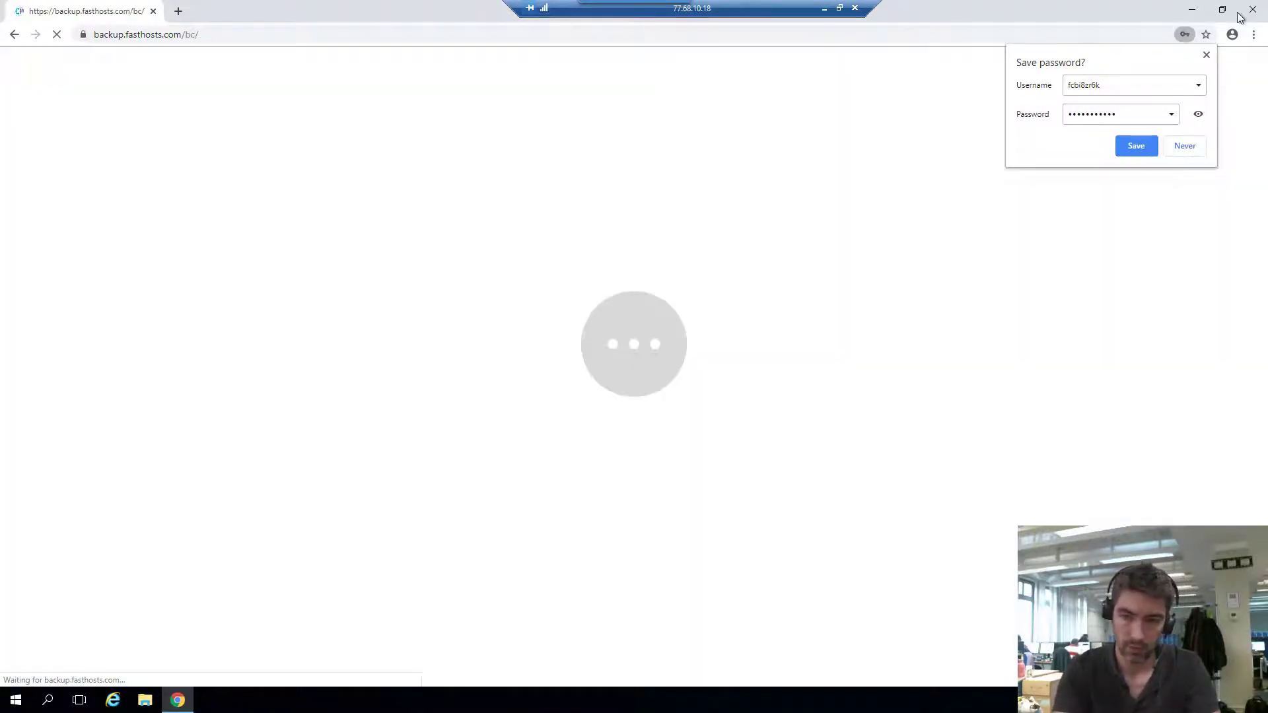
click(1206, 55)
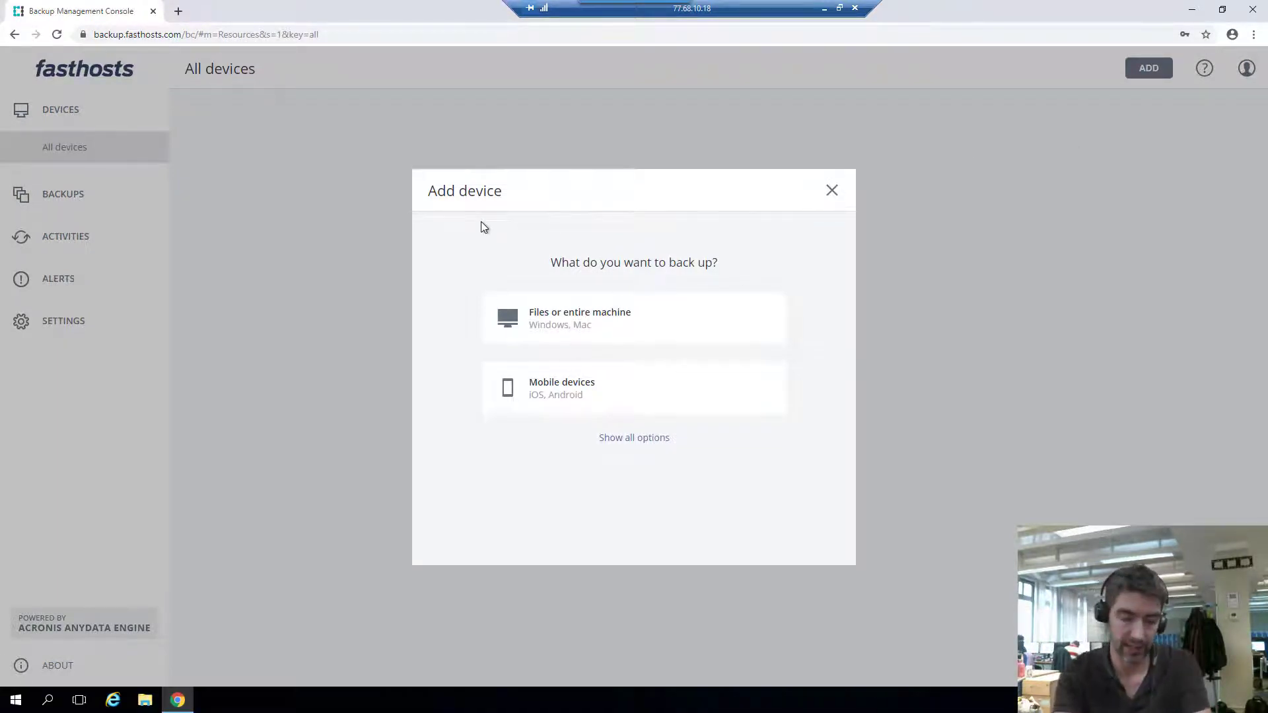
Add a new Windows server device and download its backup agent installer.
click(833, 193)
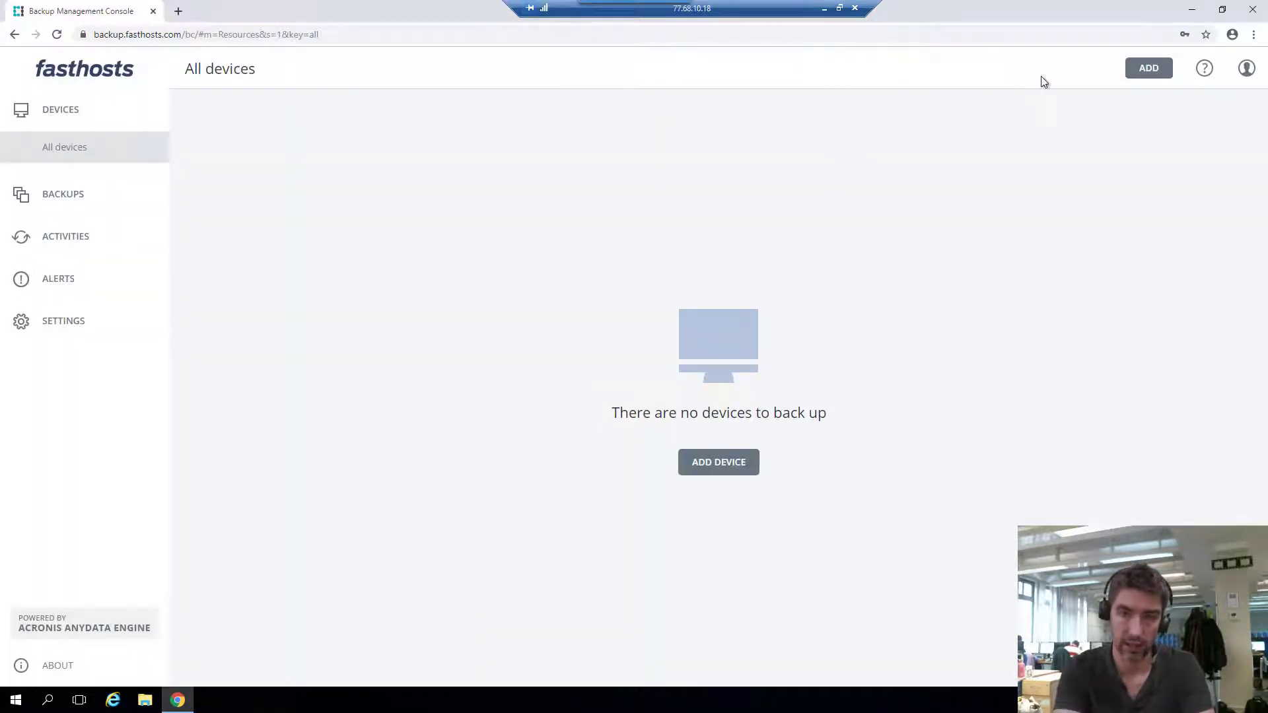
click(1148, 69)
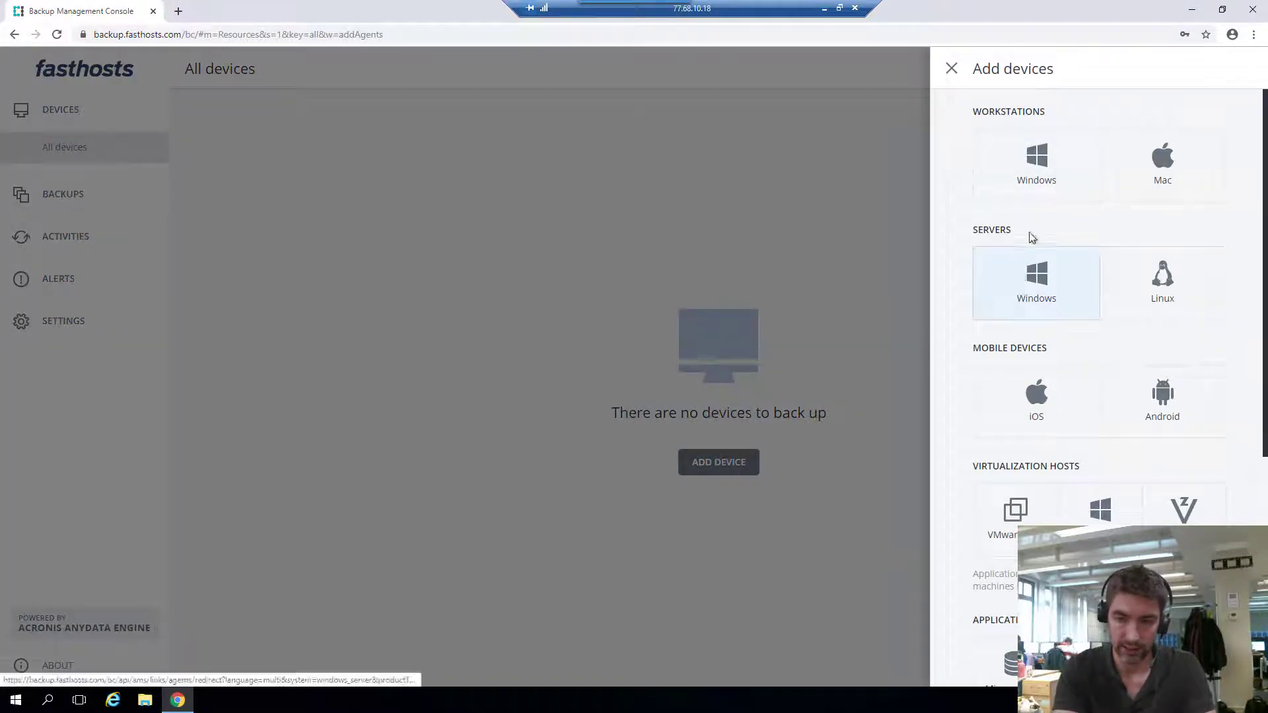
click(1042, 274)
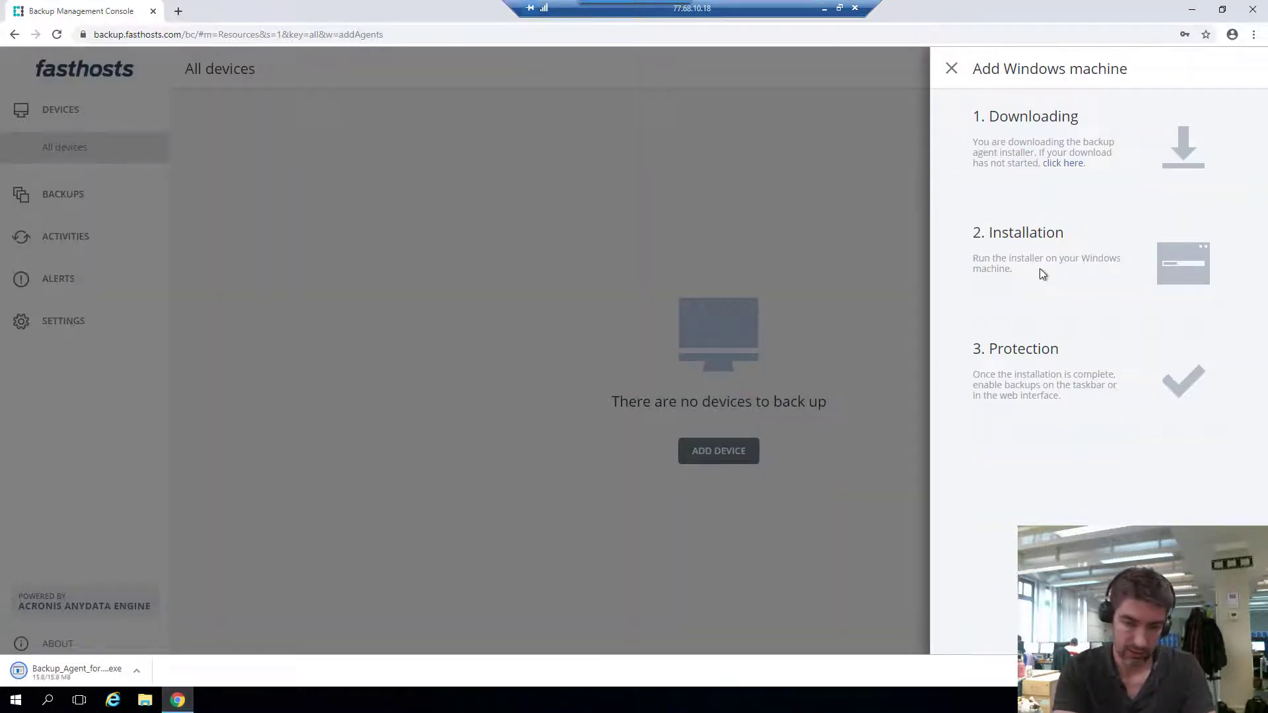
click(136, 671)
Run Backup_Agent_for_Windows_web from the Downloads folder, allowing it past the security warning.
click(192, 627)
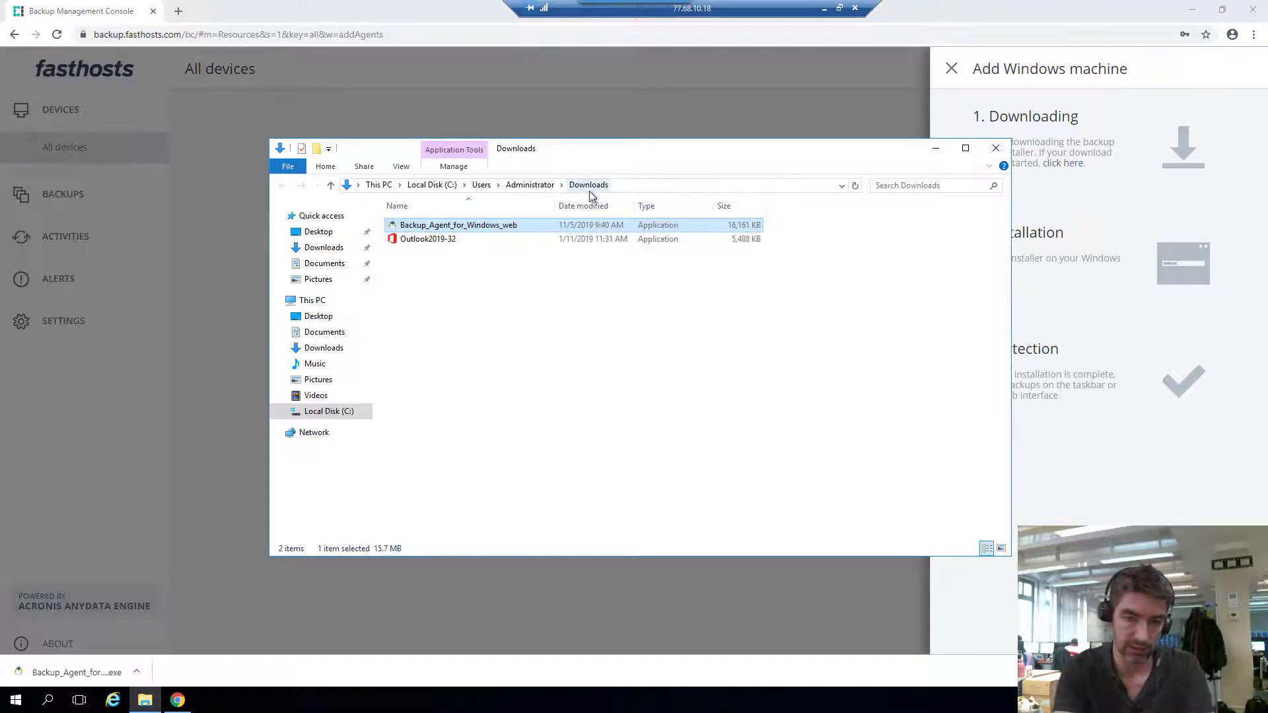
double_click(457, 228)
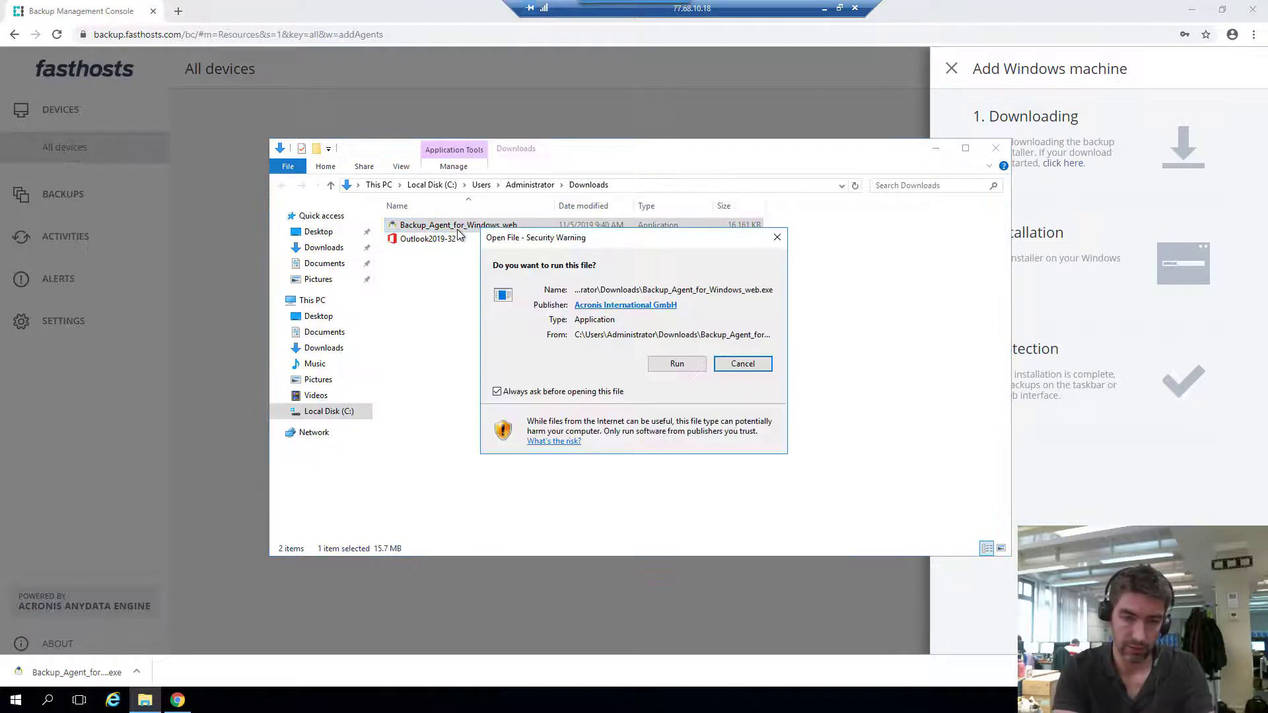
click(680, 364)
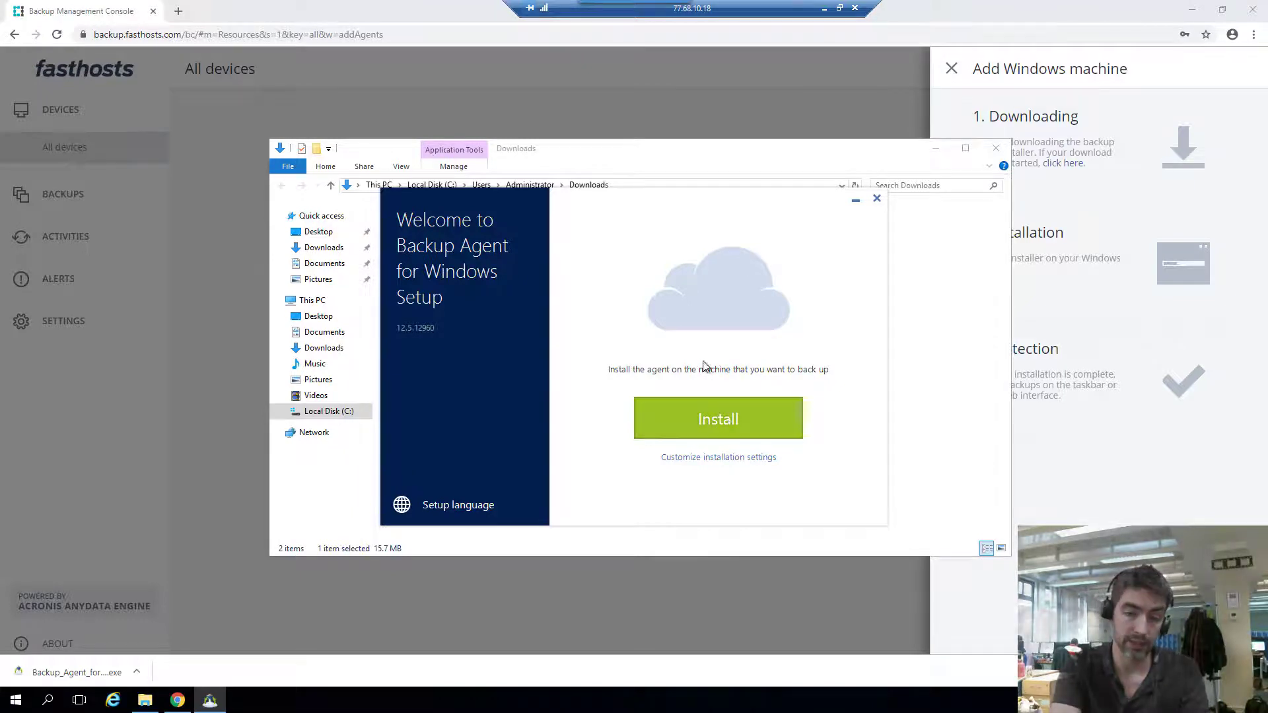
Review the installation settings, then install the backup agent with the defaults.
click(722, 458)
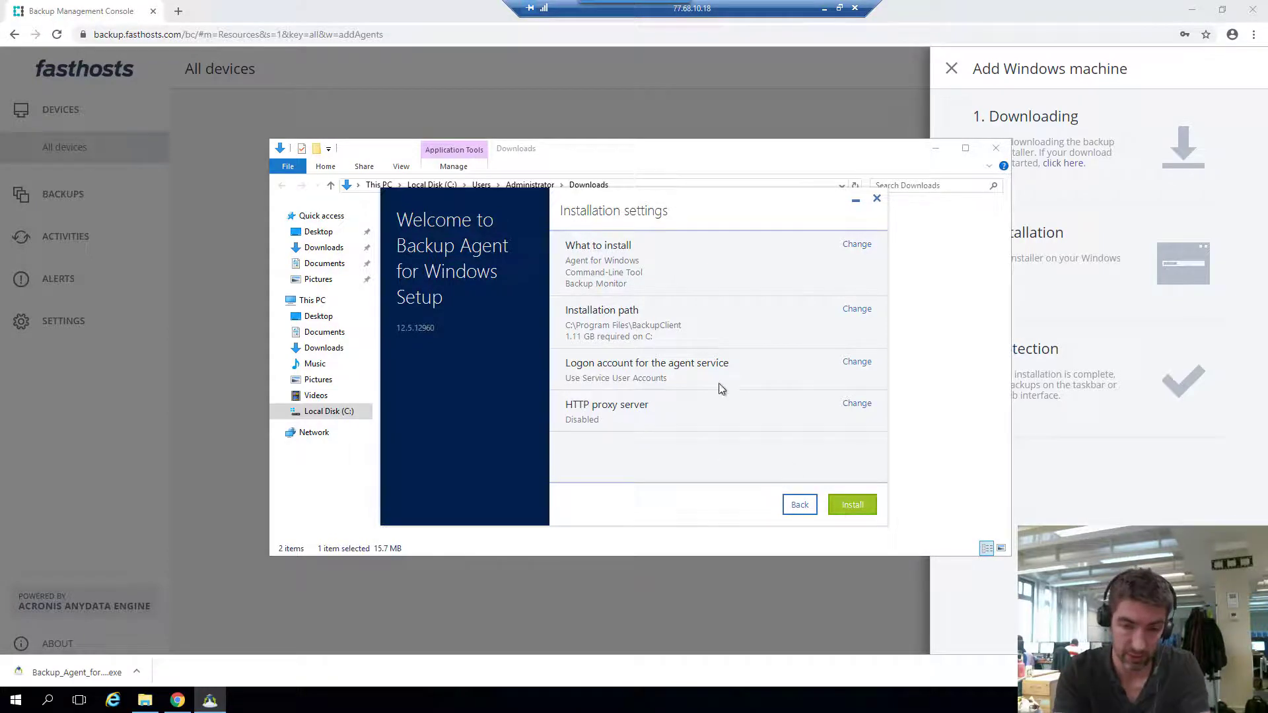
click(842, 505)
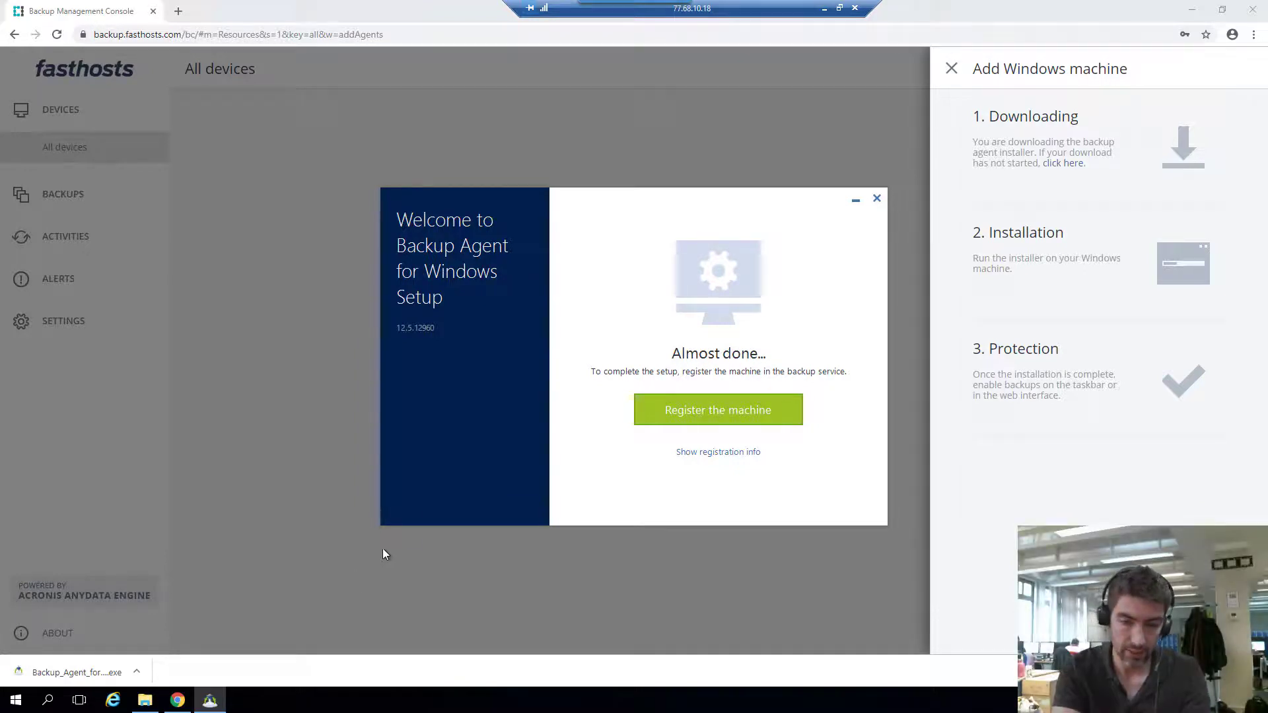
Get the registration code from the agent setup and confirm vm24FFAB2 as a device in the console.
click(718, 417)
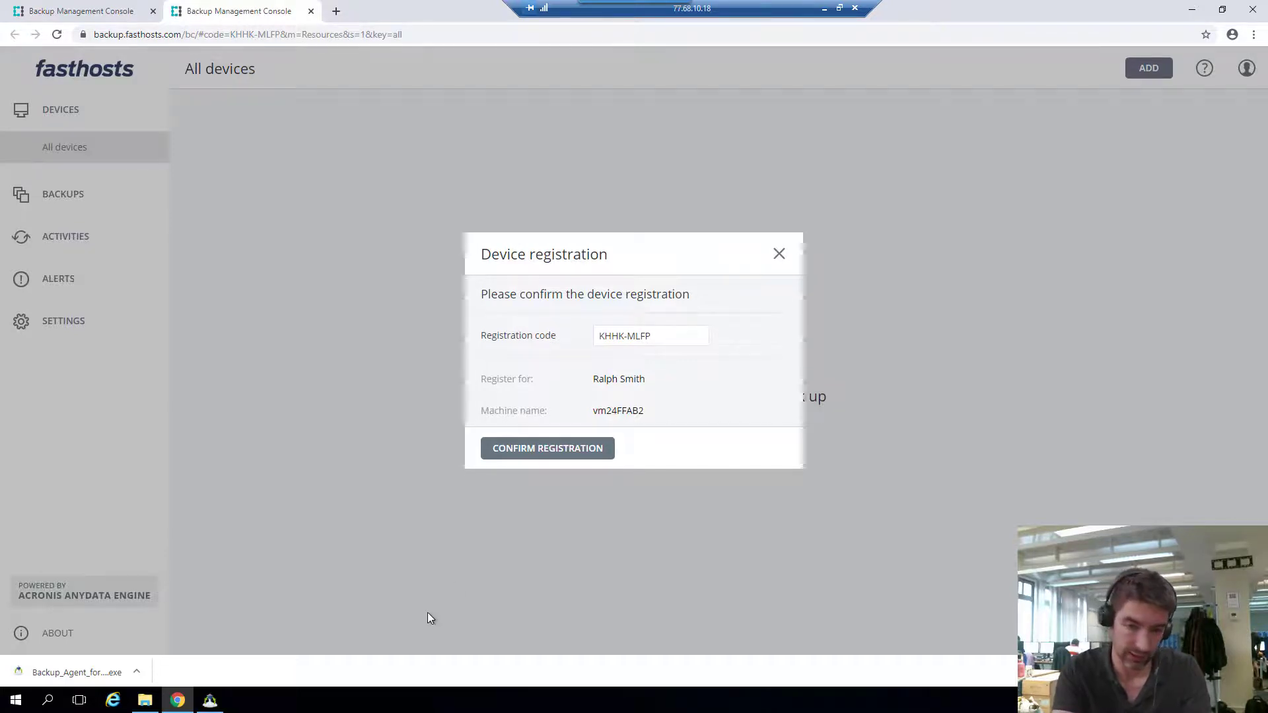
click(210, 700)
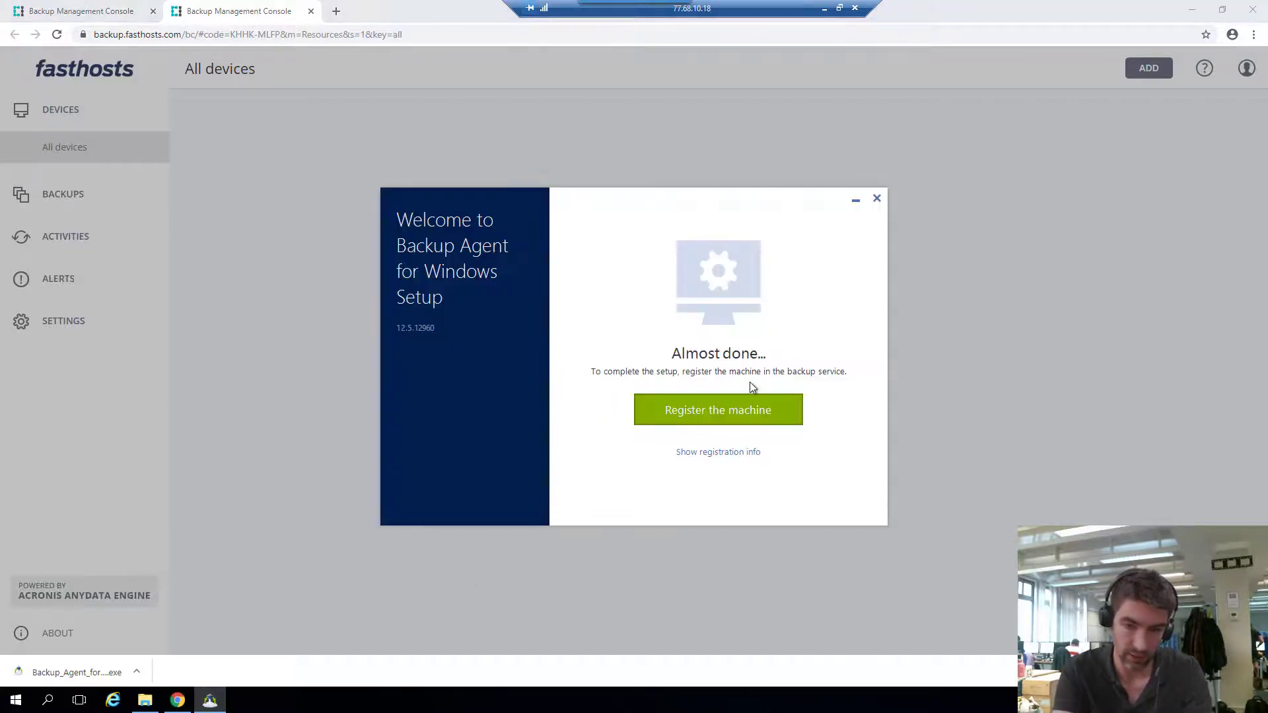
click(735, 453)
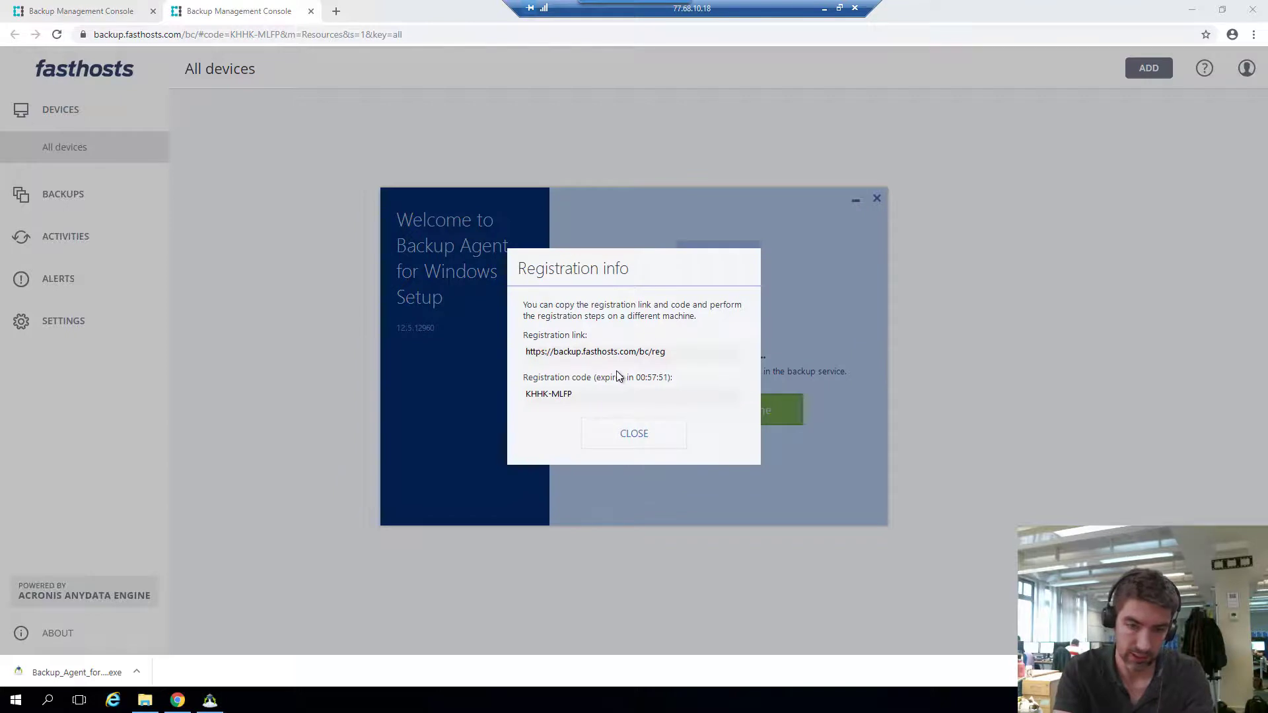
double_click(562, 393)
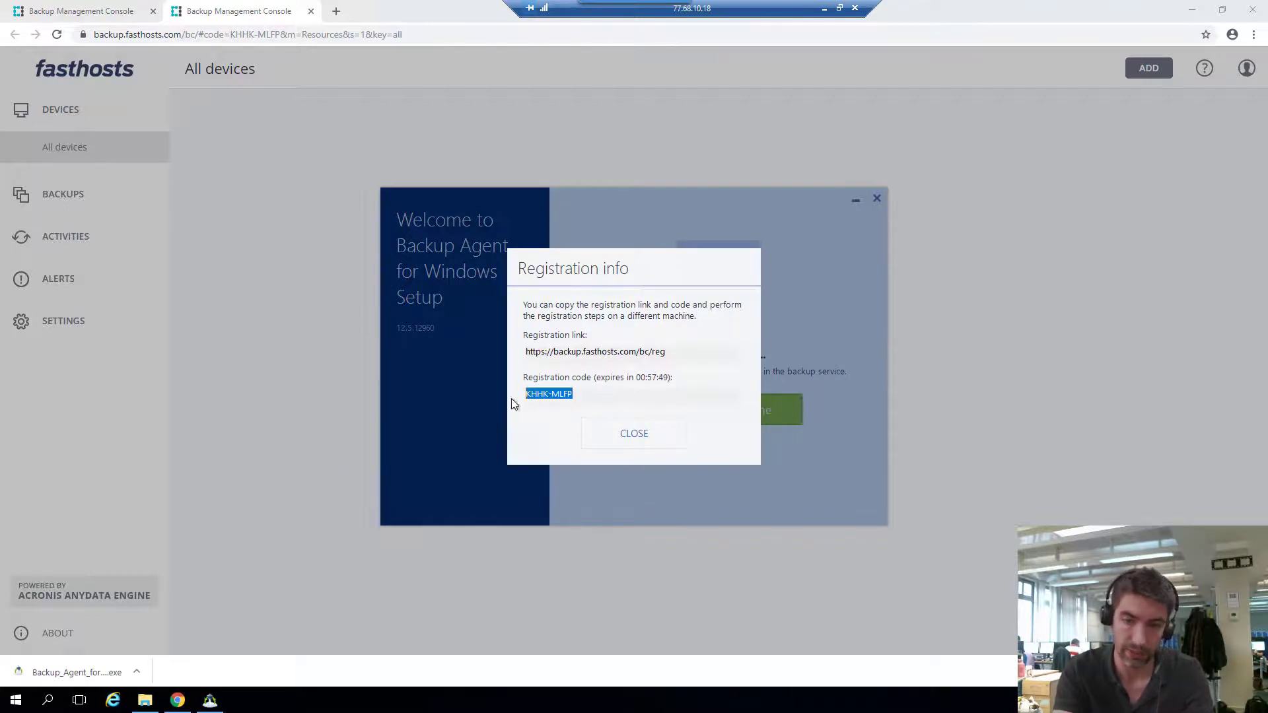
click(642, 430)
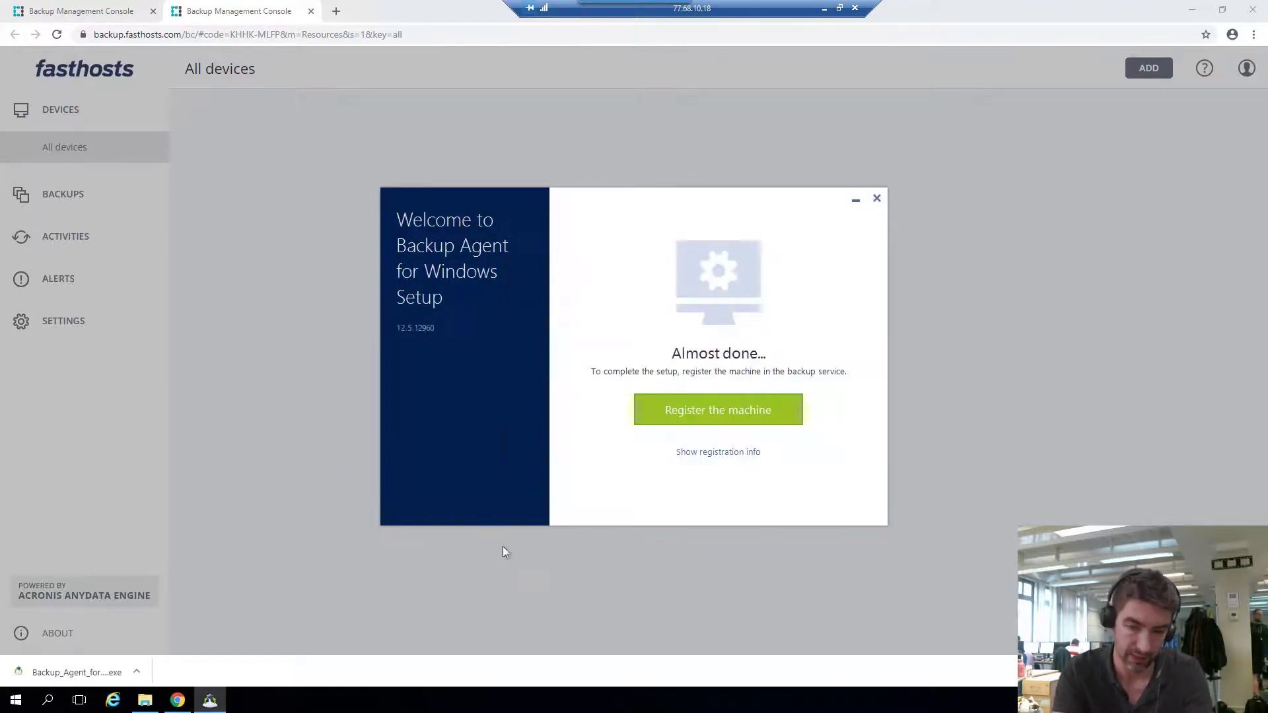
click(179, 701)
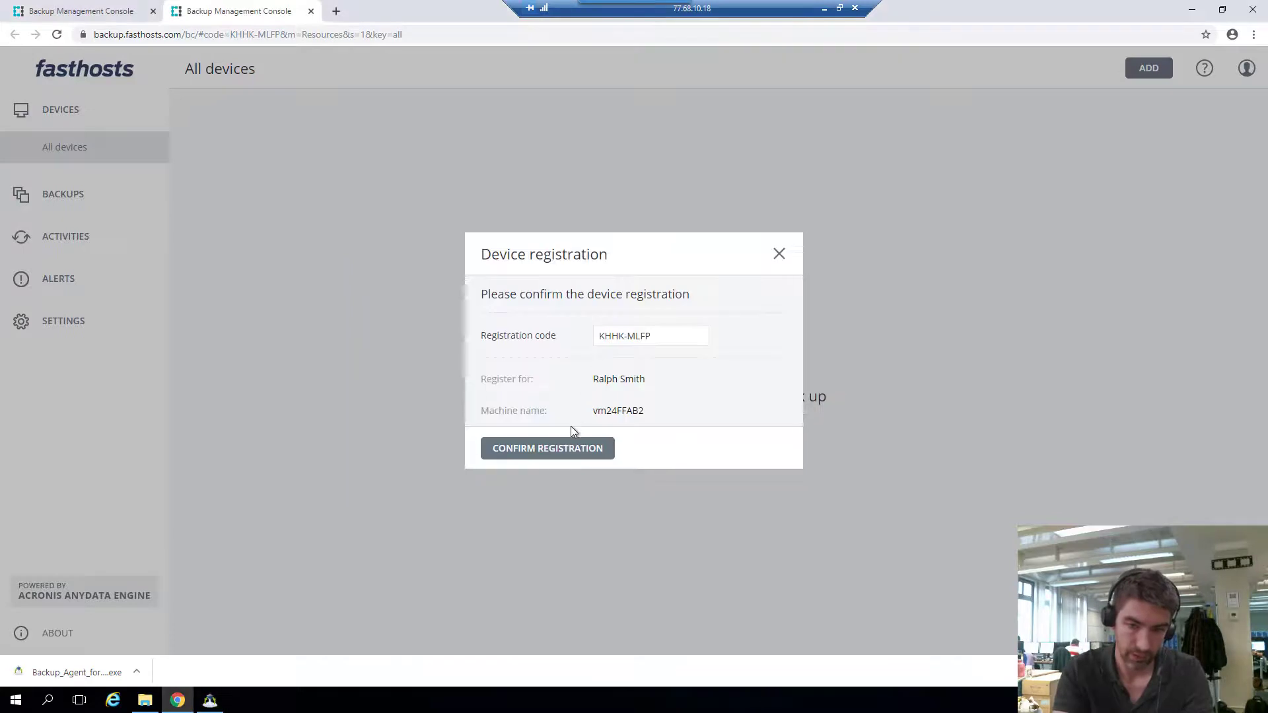
click(578, 453)
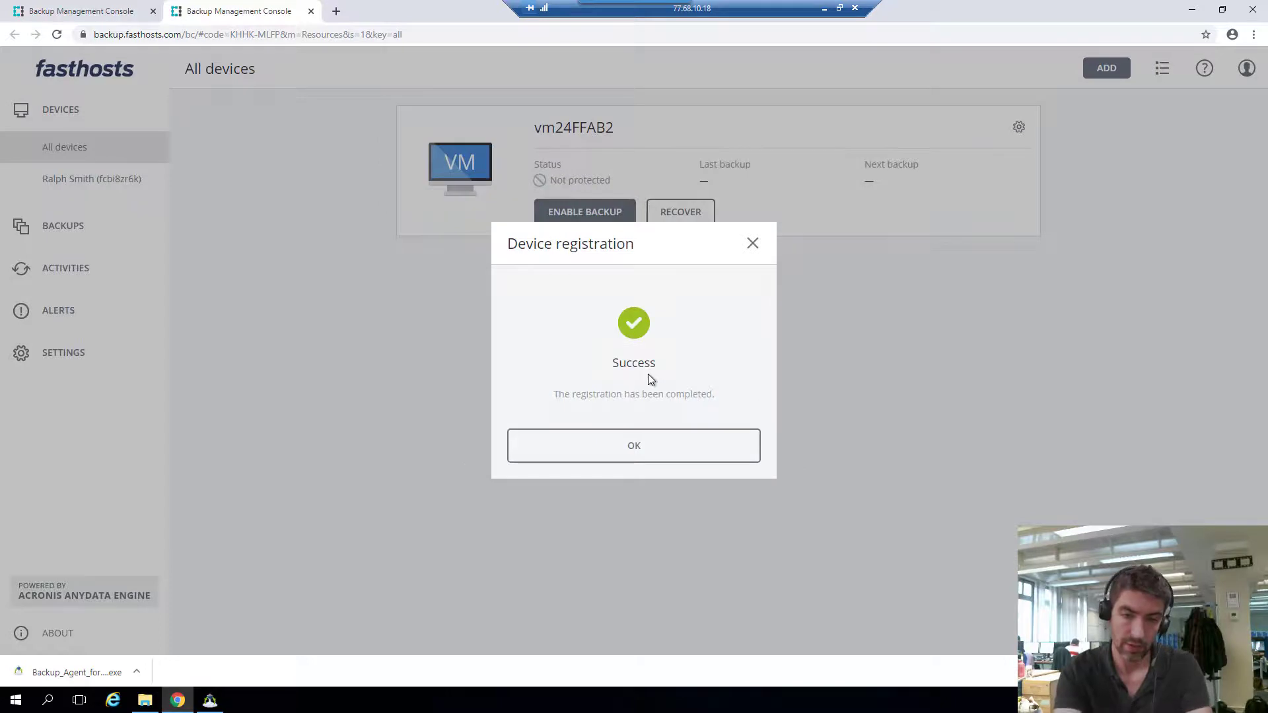
Dismiss the success and Add device dialogs, close the finished agent setup, and minimise Chrome.
click(670, 450)
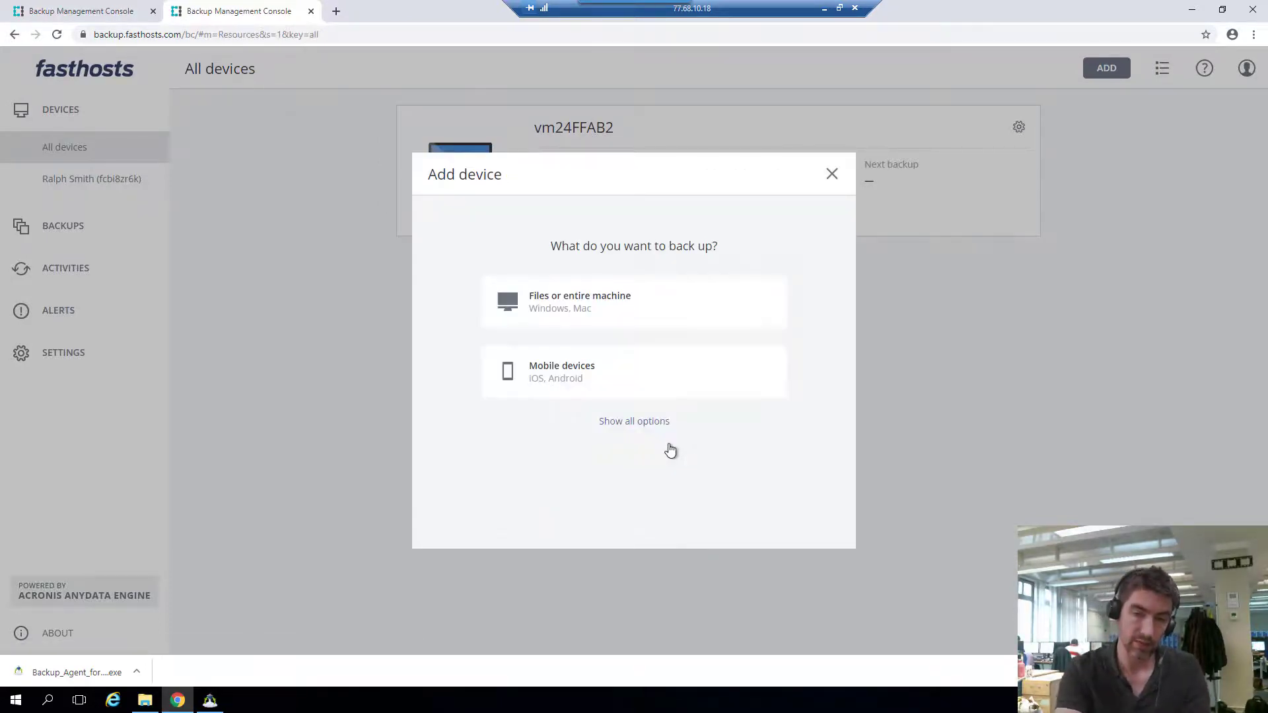
click(832, 174)
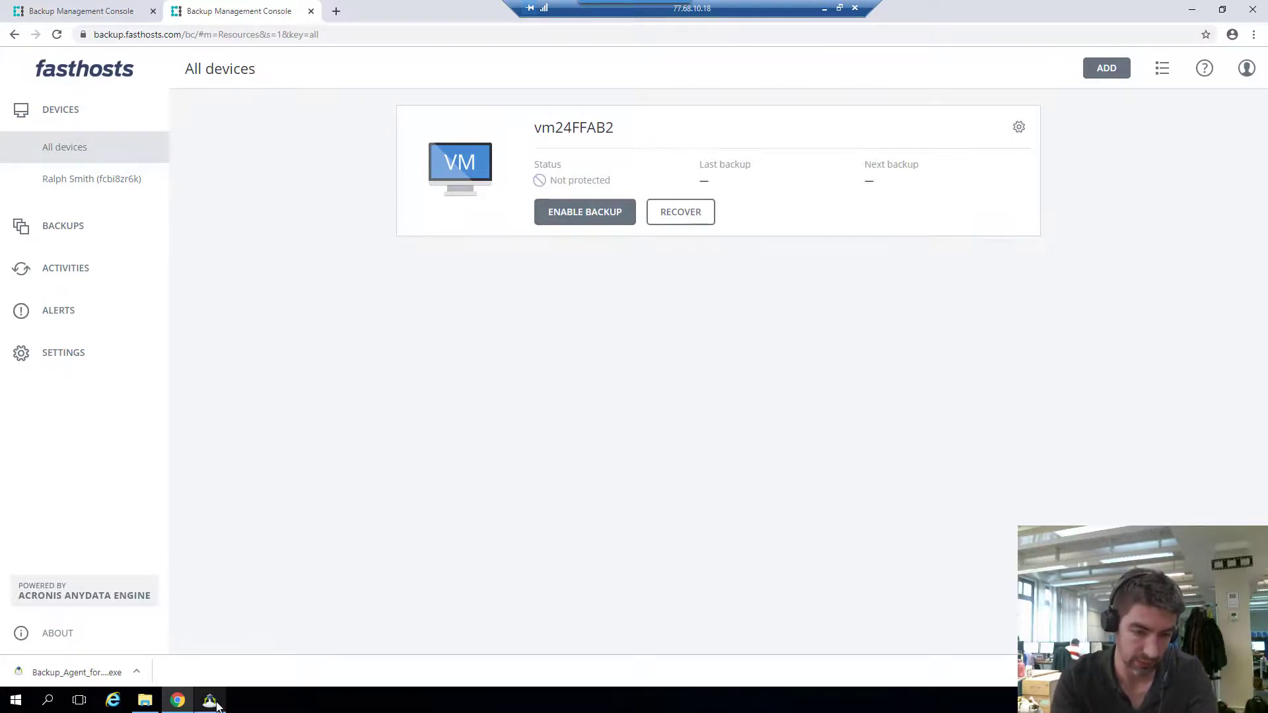
mouse_move(216, 706)
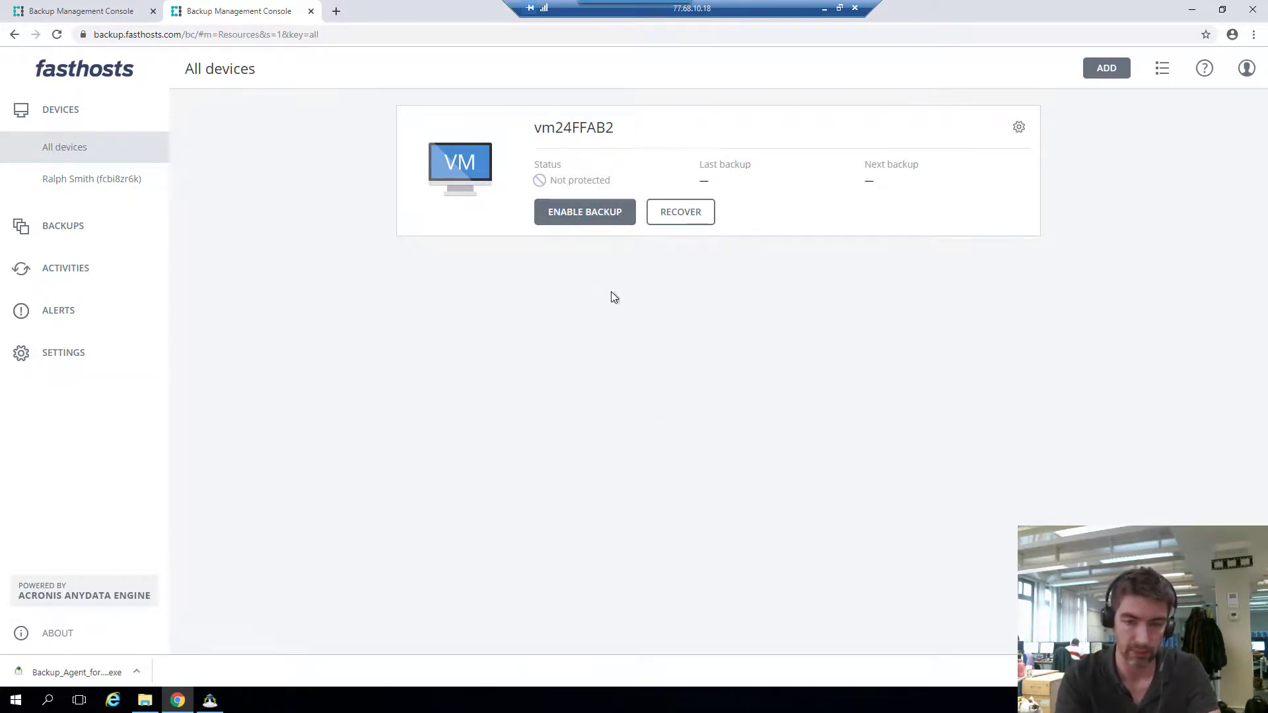
click(222, 705)
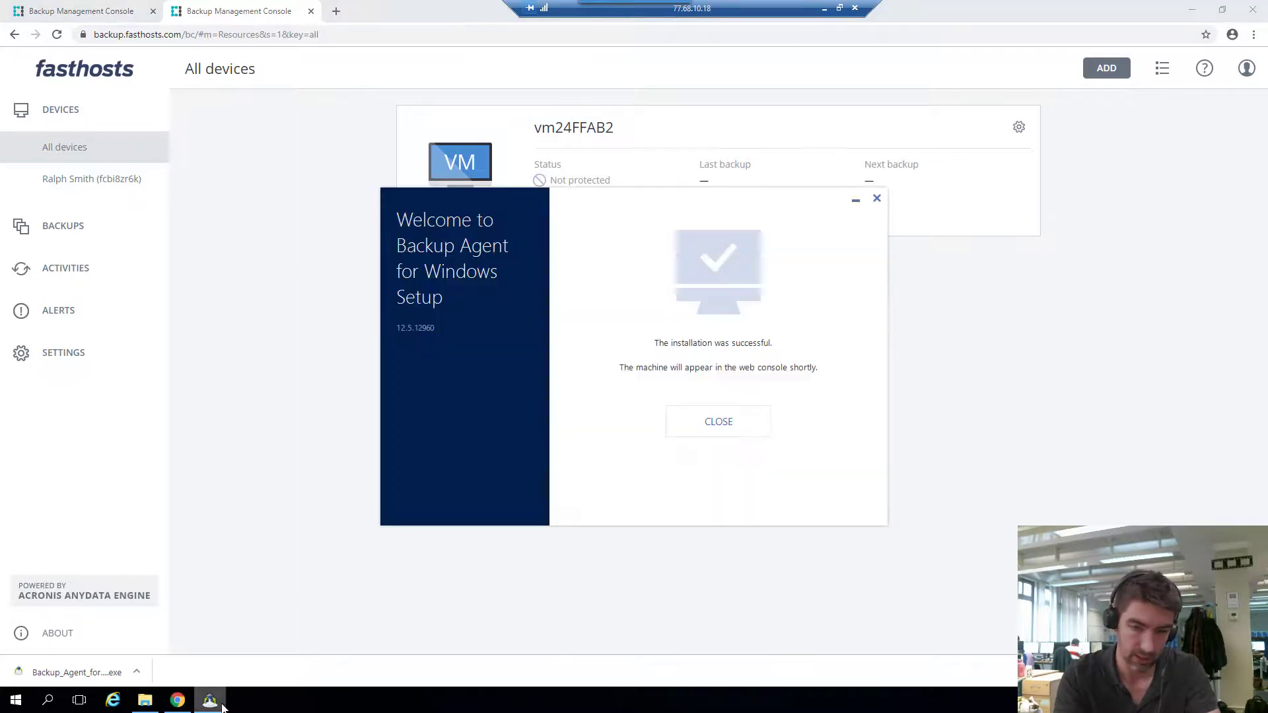
click(687, 419)
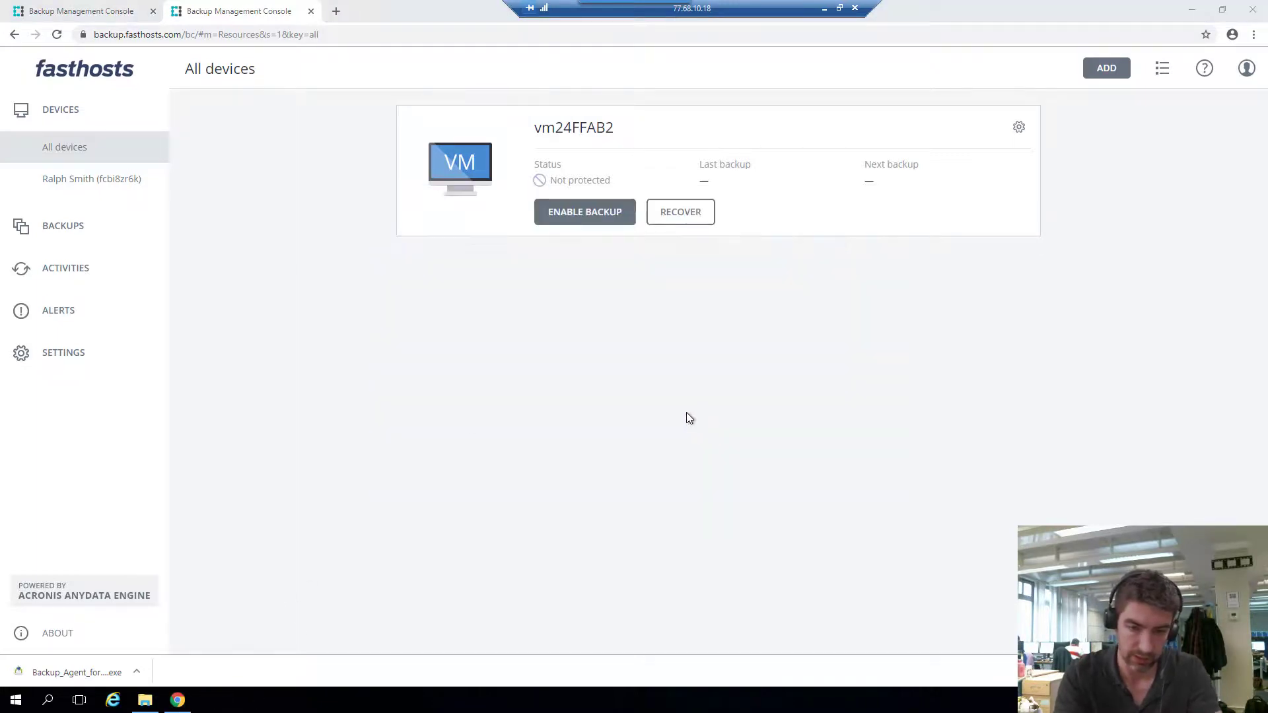
click(1192, 9)
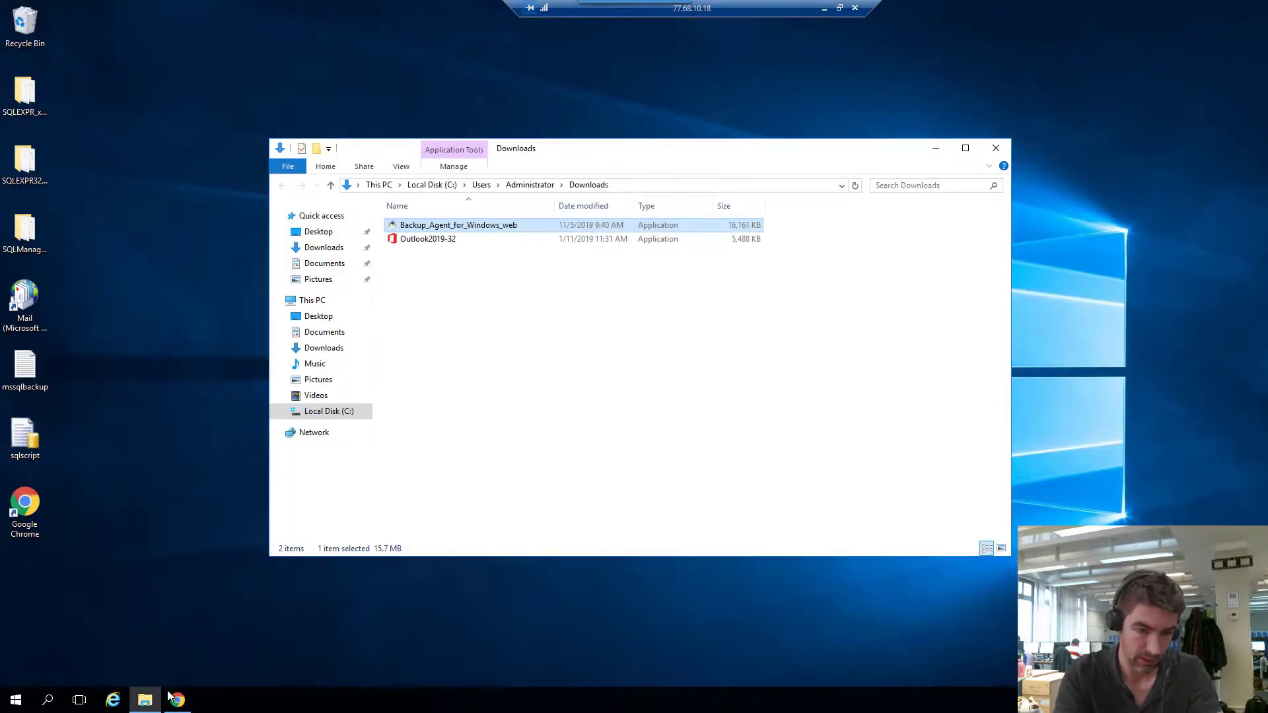
Relaunch the agent installer from Downloads, show its registration info, and select the registration code.
click(326, 249)
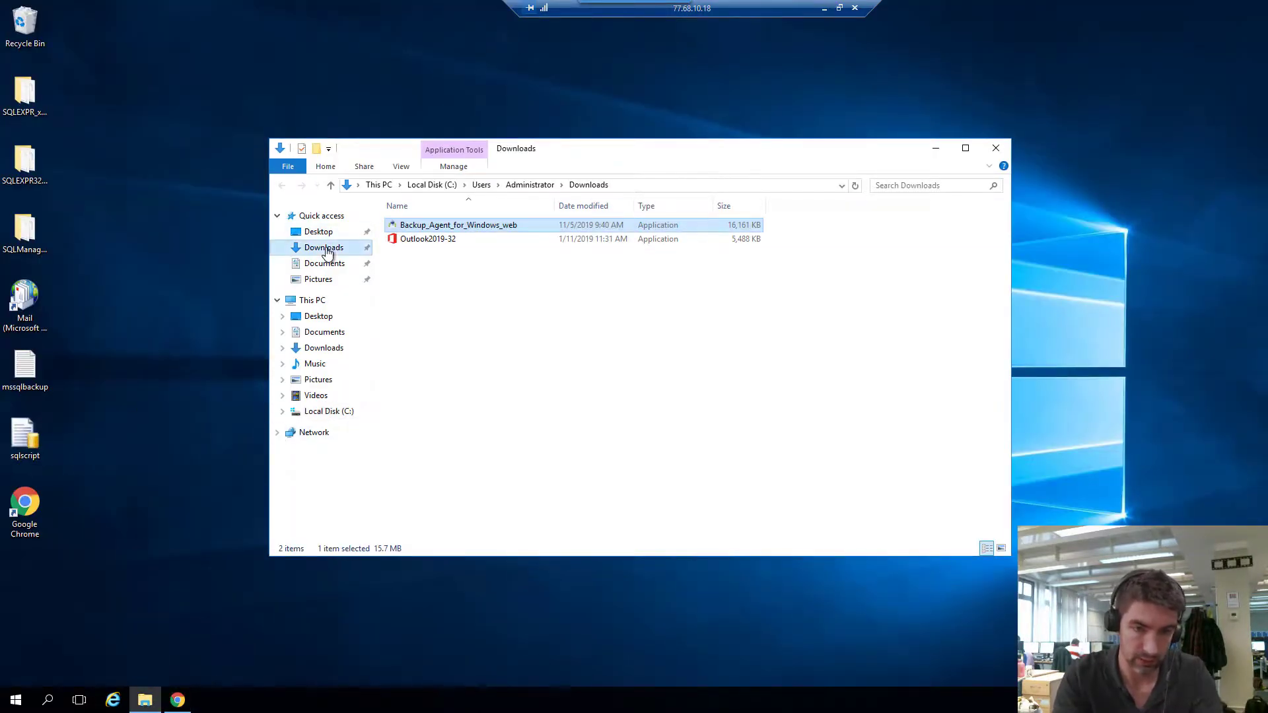
double_click(430, 226)
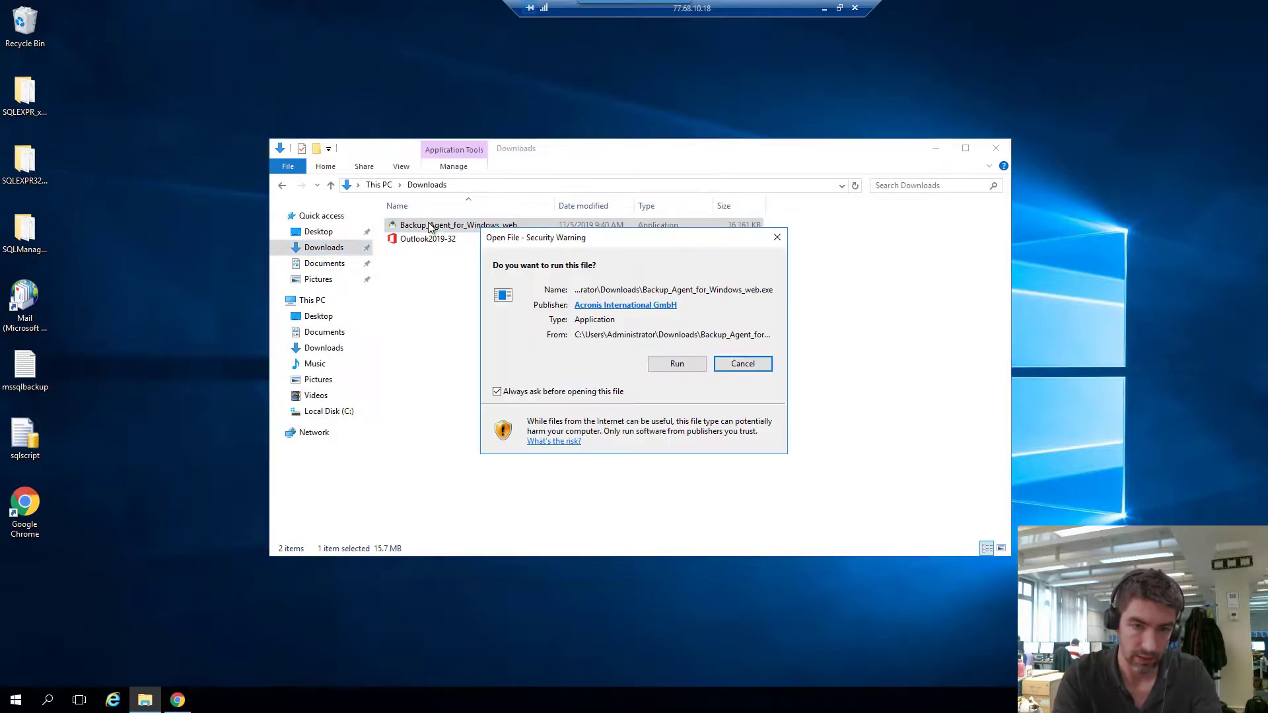
click(678, 365)
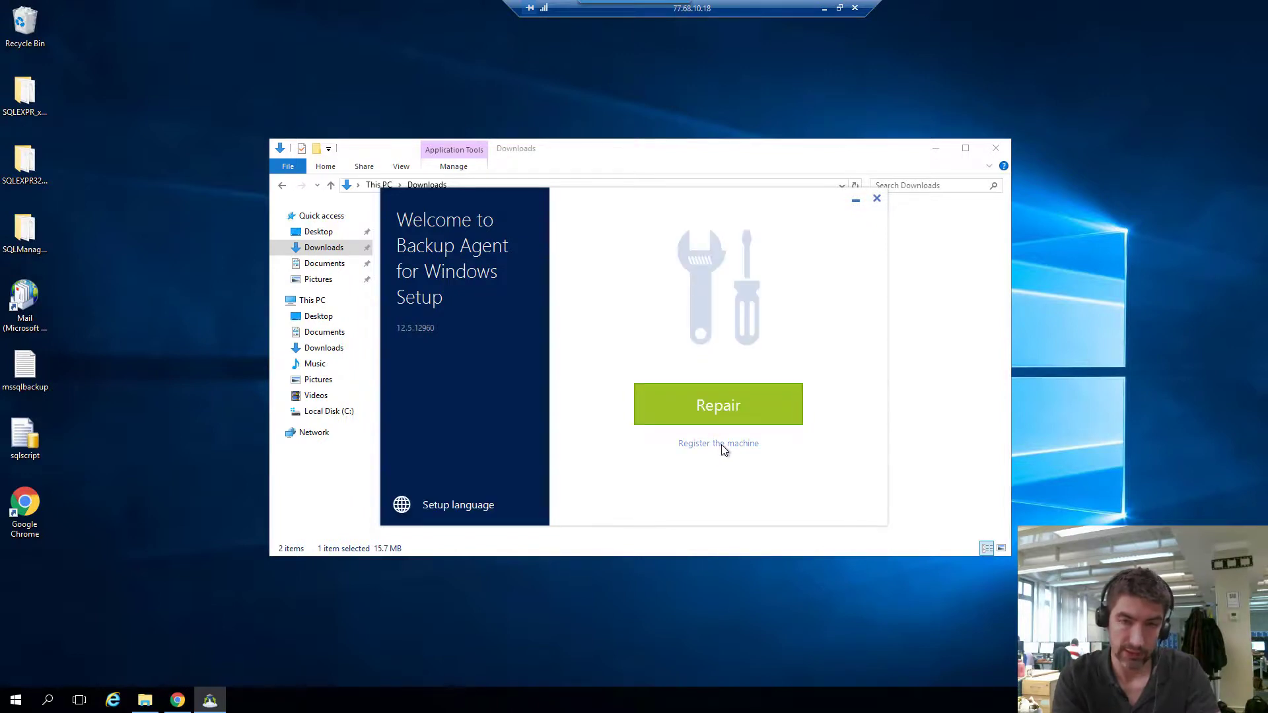
click(721, 445)
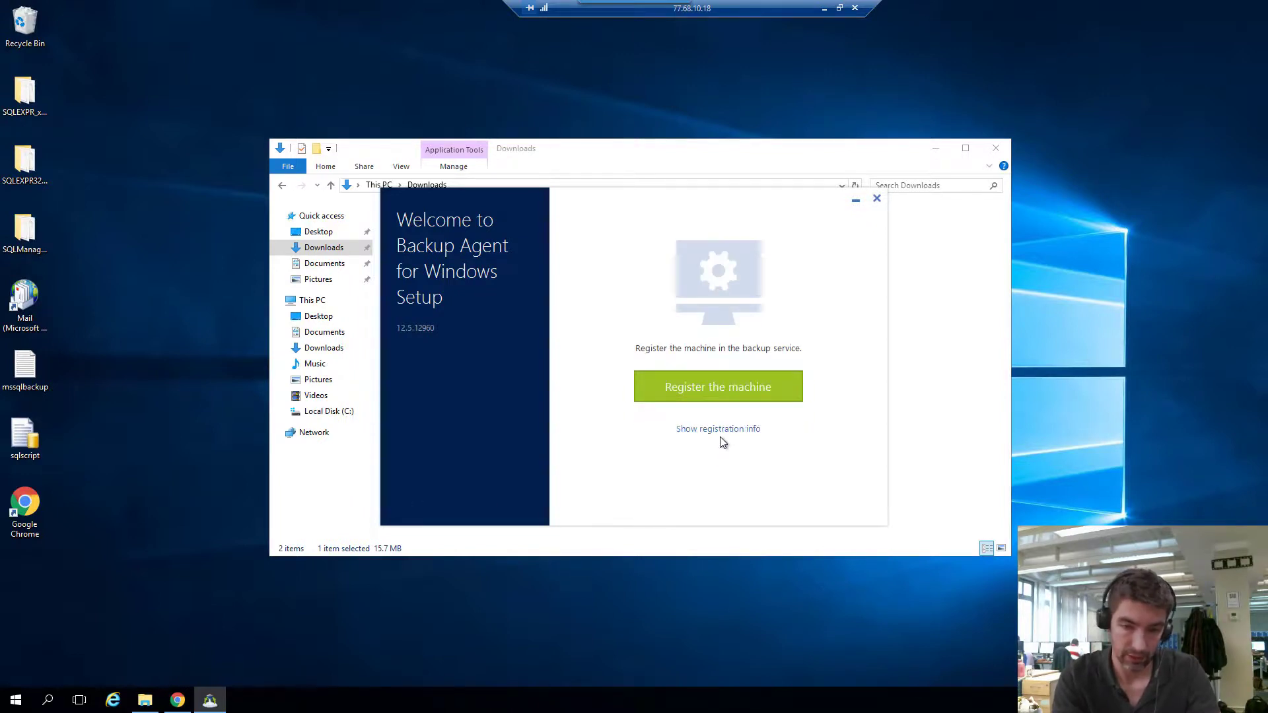
click(721, 430)
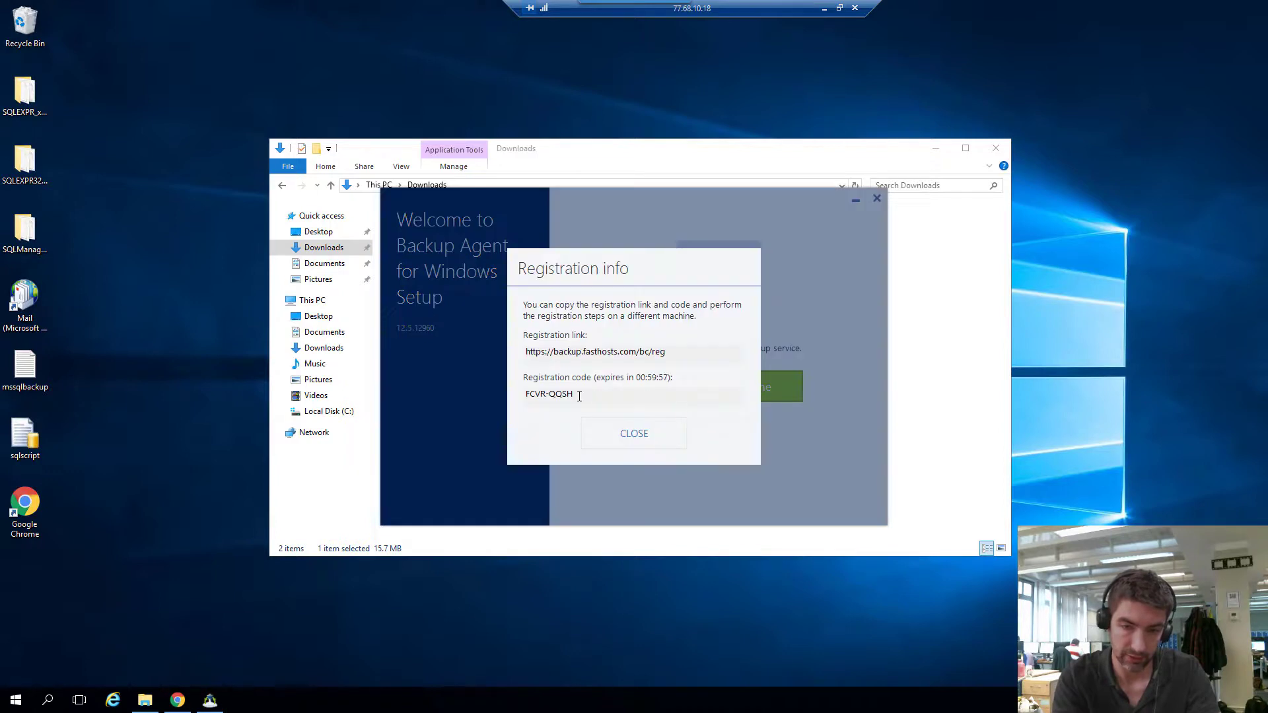
drag(559, 394, 510, 398)
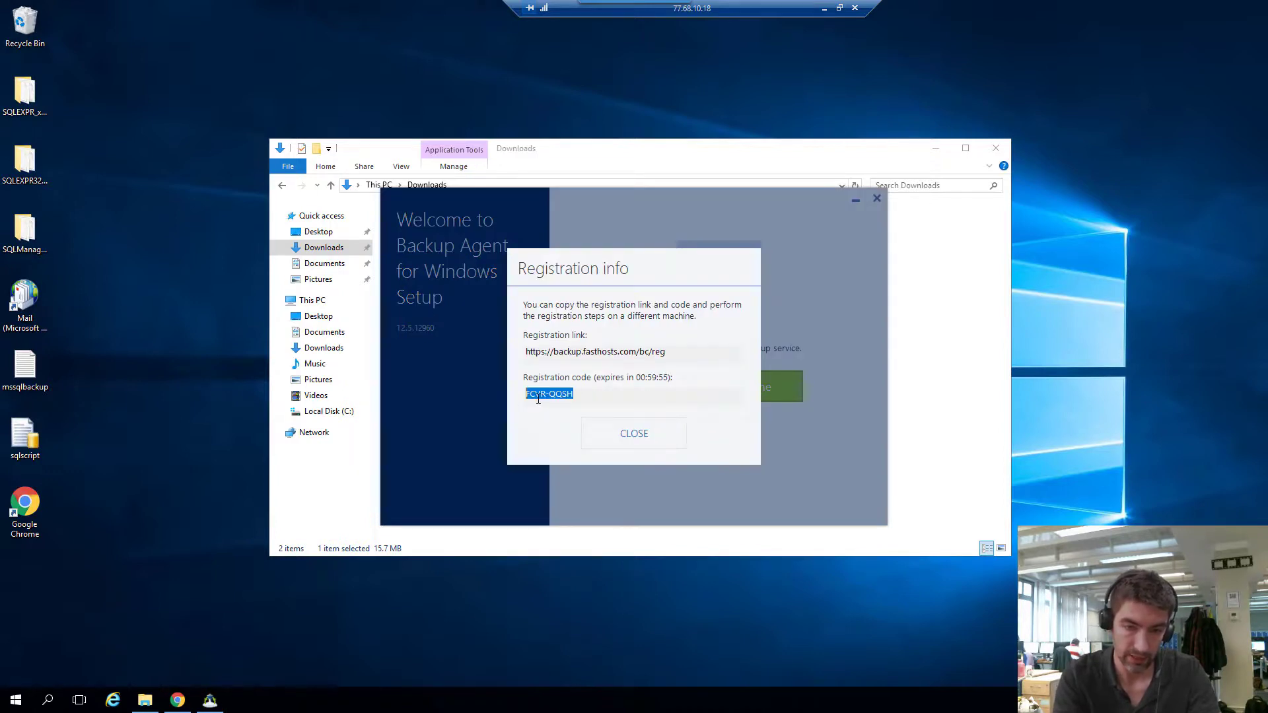
click(177, 700)
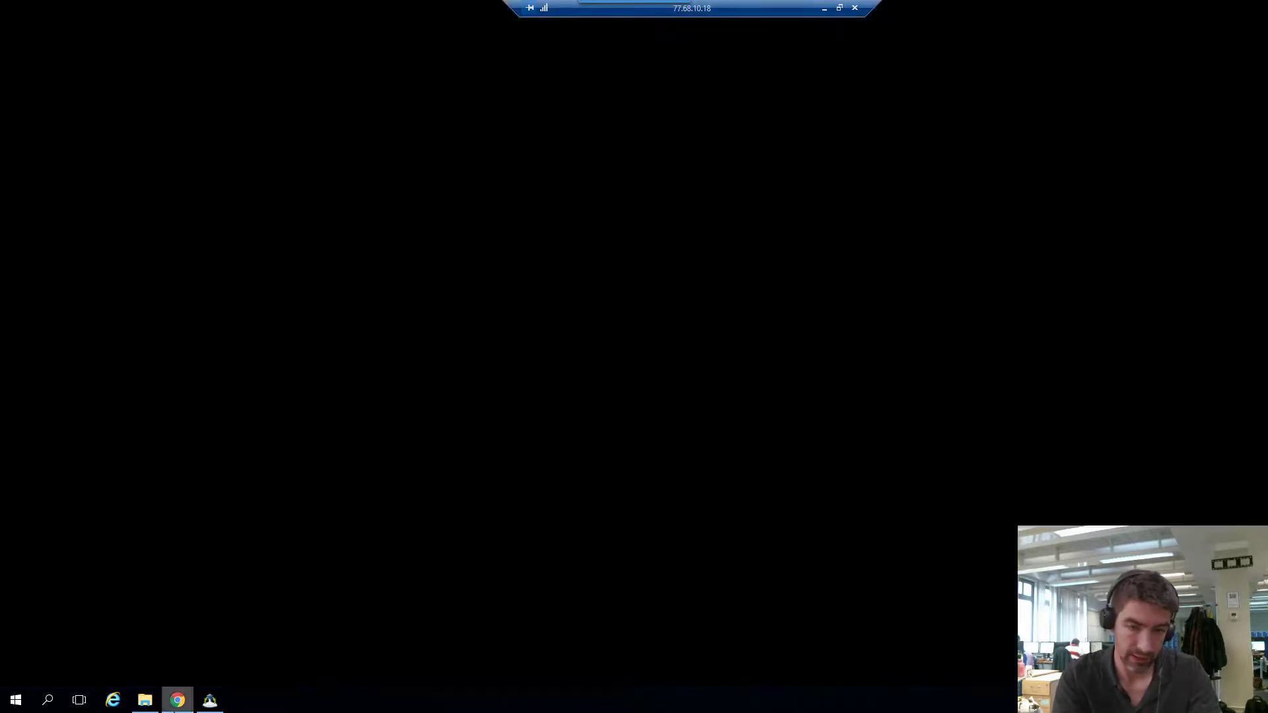
Open the Registration via code form from ADD, clearing a wrongly pasted value from the code field.
click(1107, 69)
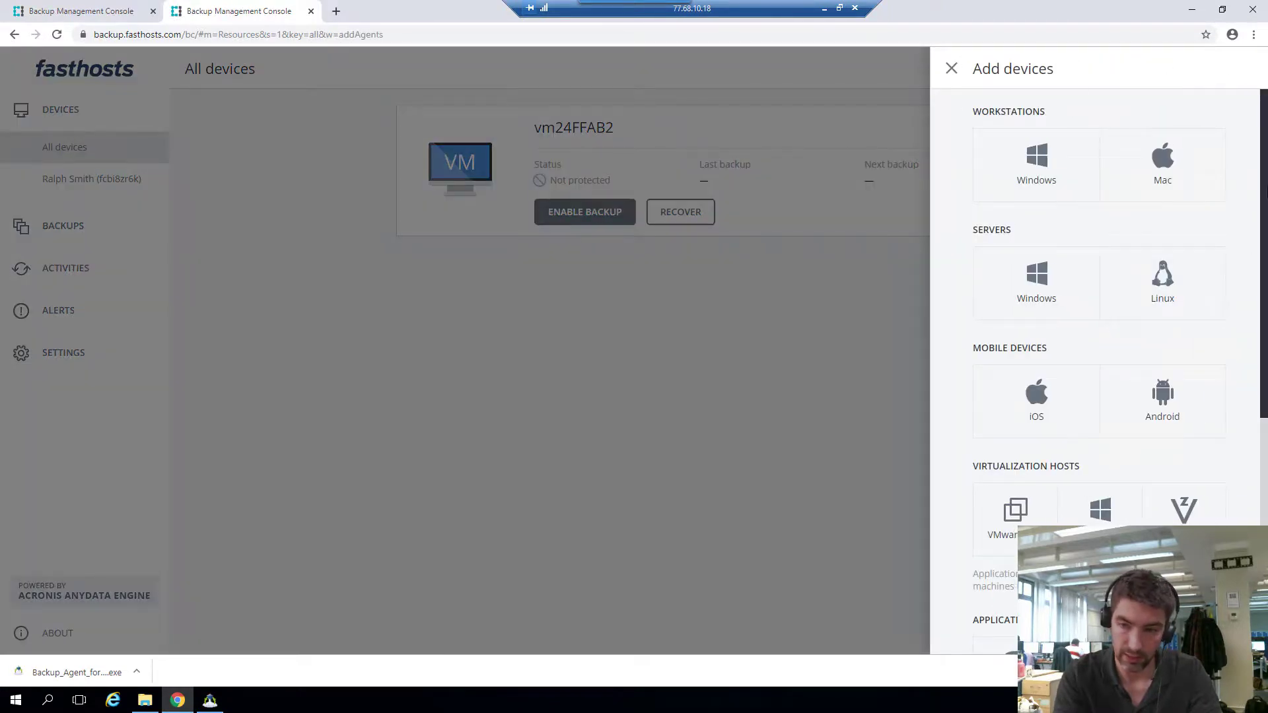
scroll(1266, 342, down, 4)
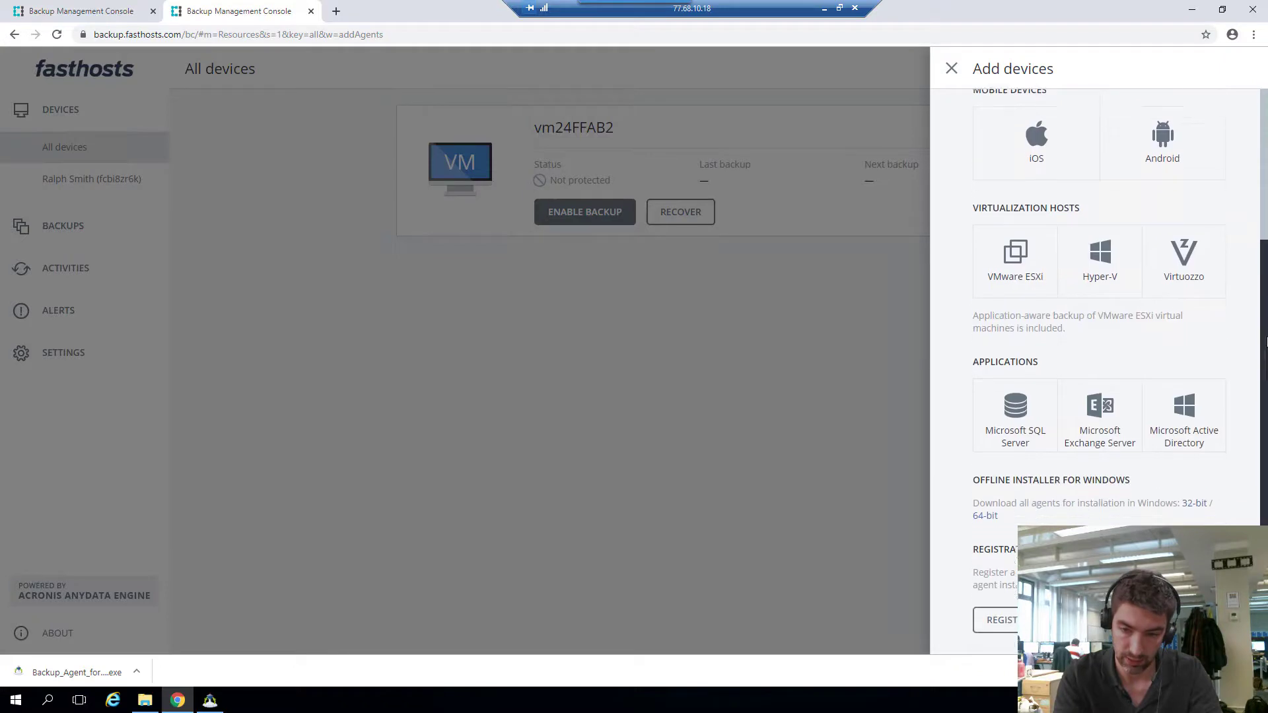
scroll(1266, 341, down, 2)
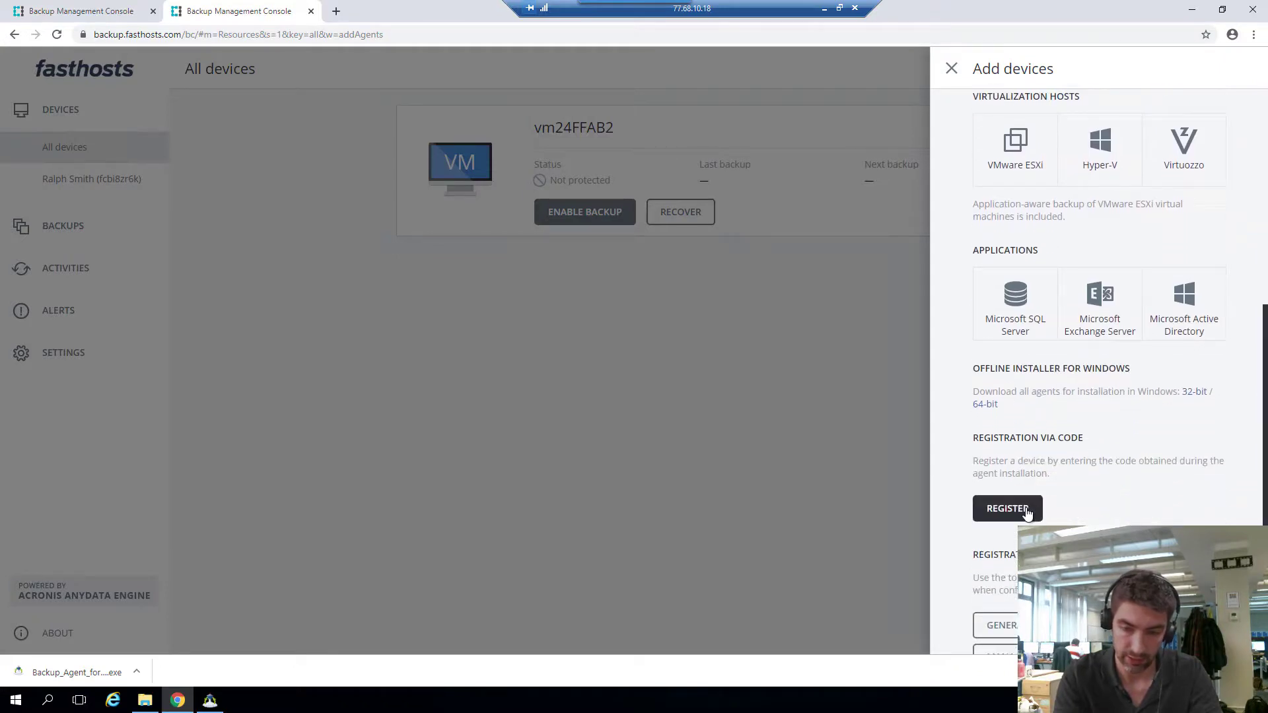
click(1007, 509)
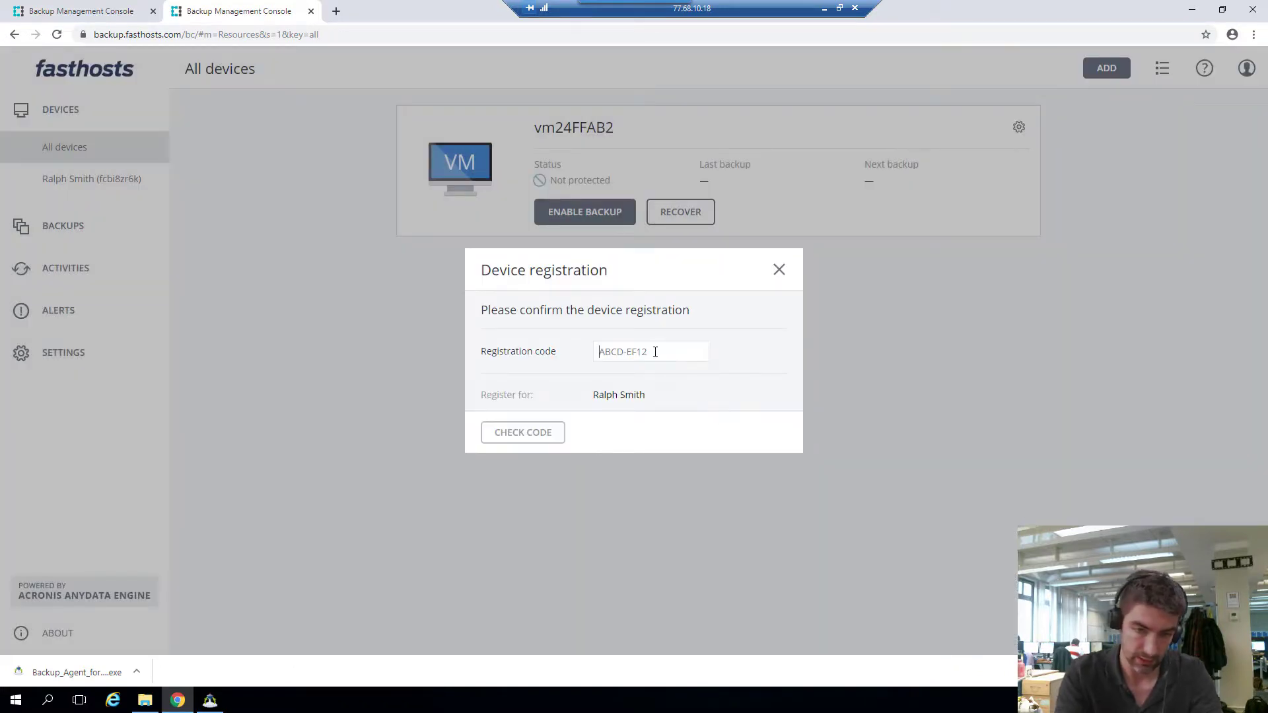
text(fcbi8zr6k)
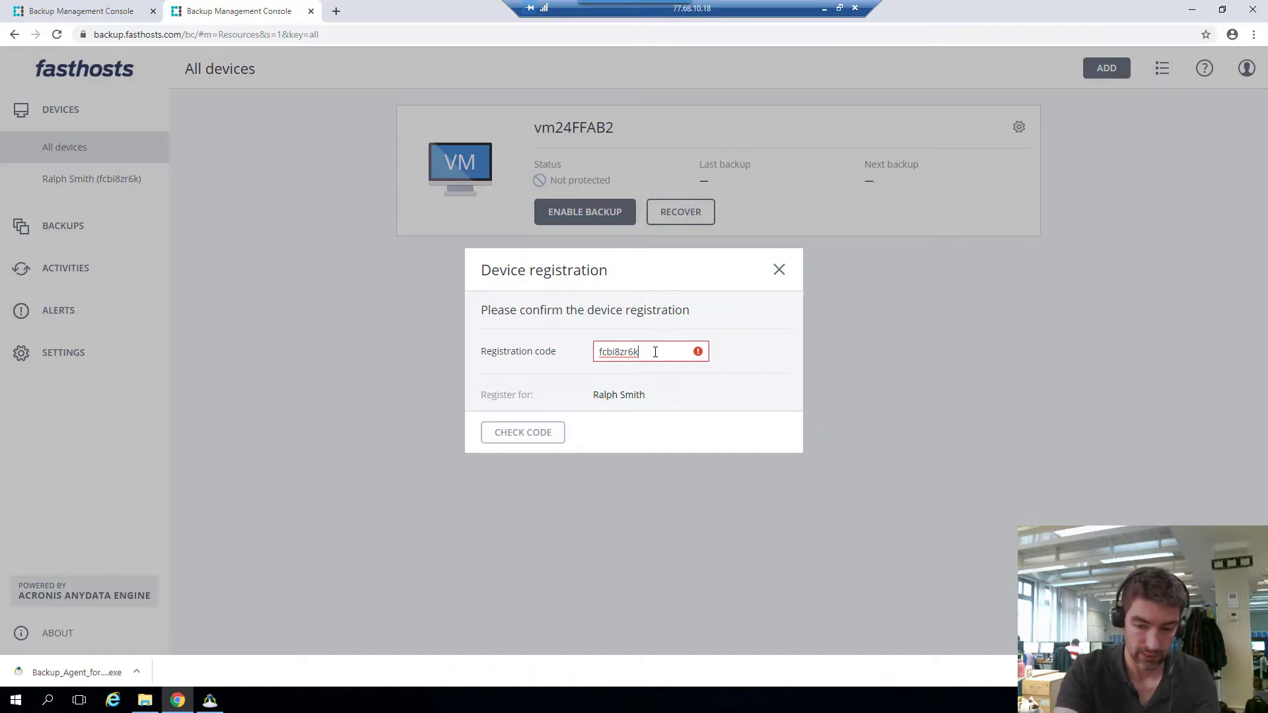
key(BackSpace)
key(BackSpace)
key(BackSpace)
key(BackSpace)
key(BackSpace)
key(BackSpace)
key(BackSpace)
key(BackSpace)
key(BackSpace)
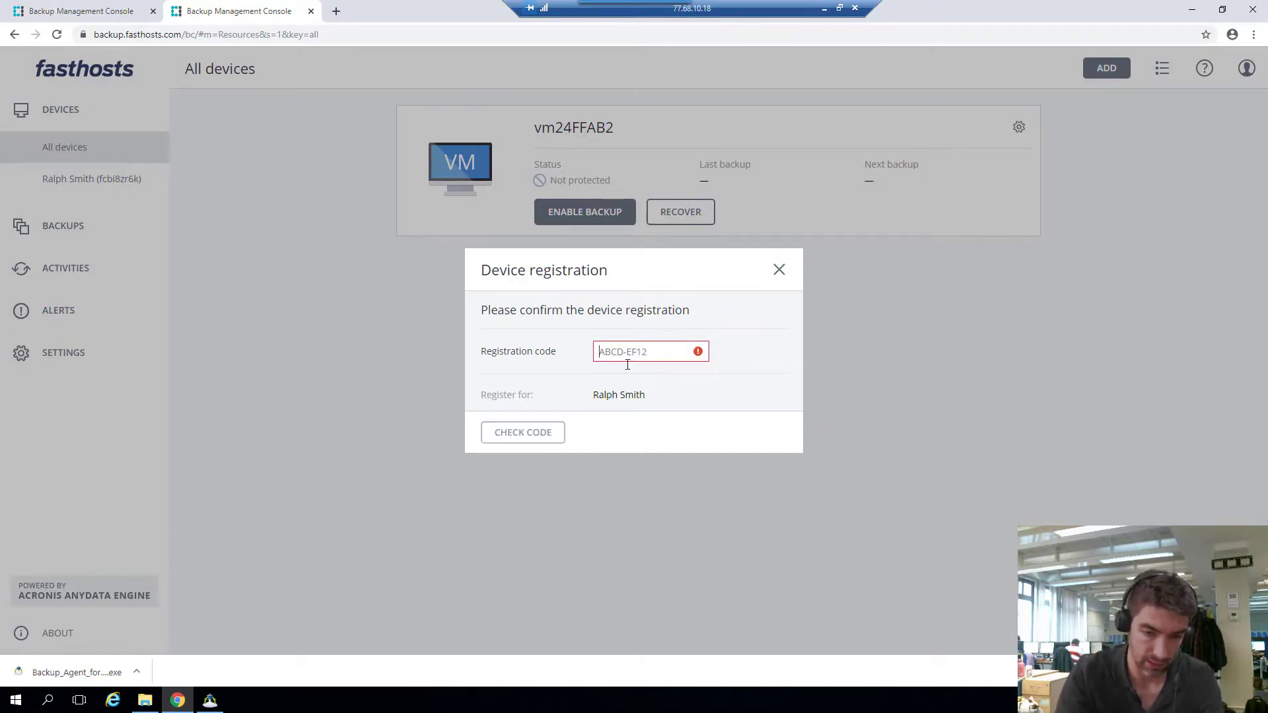
click(210, 700)
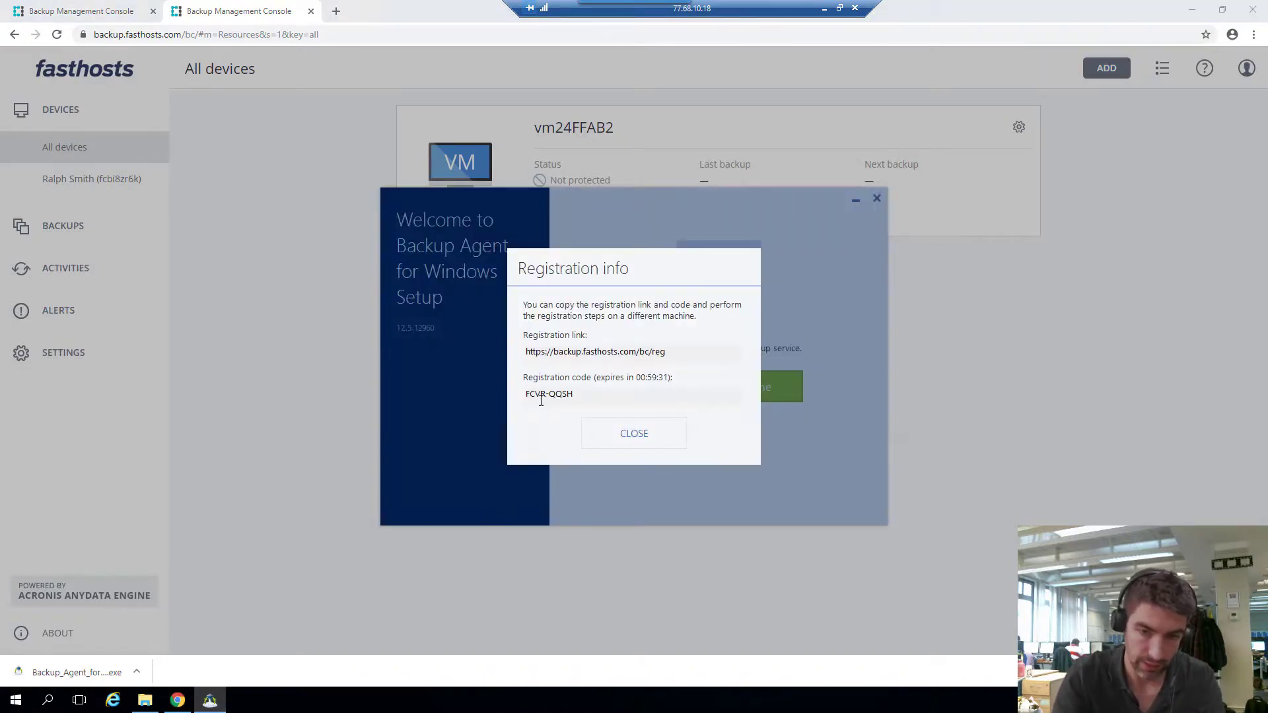
click(177, 700)
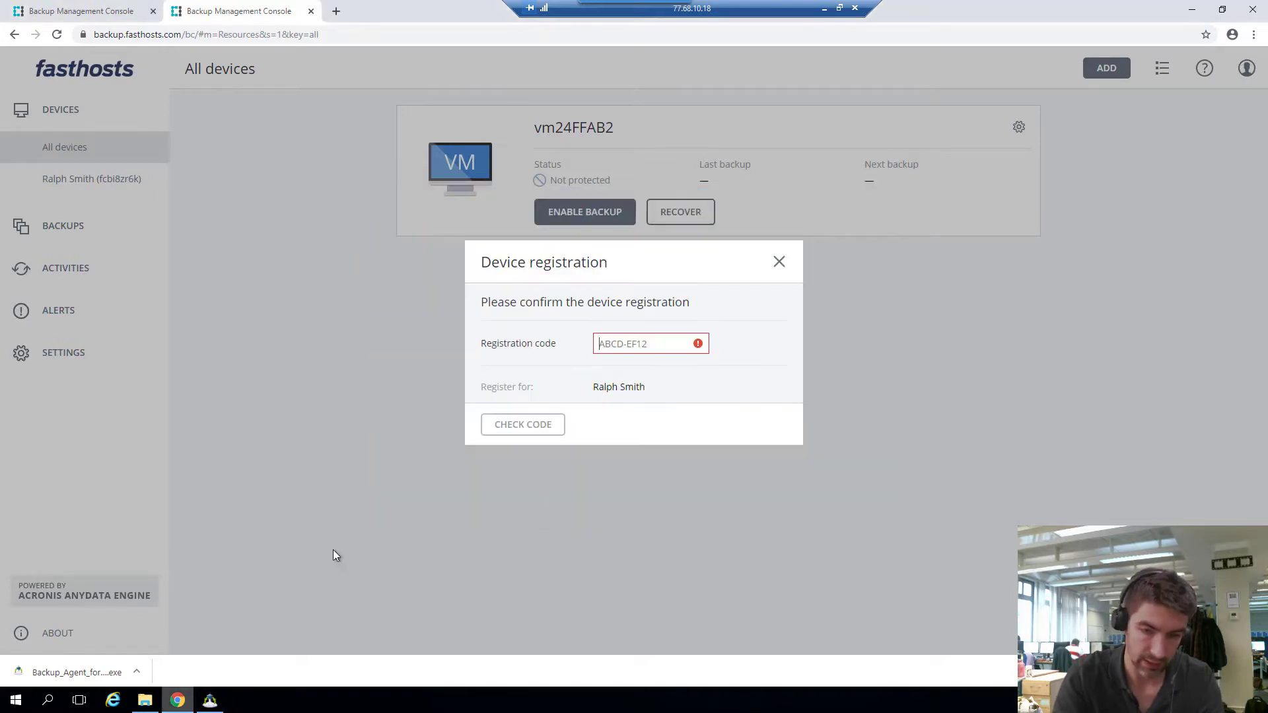